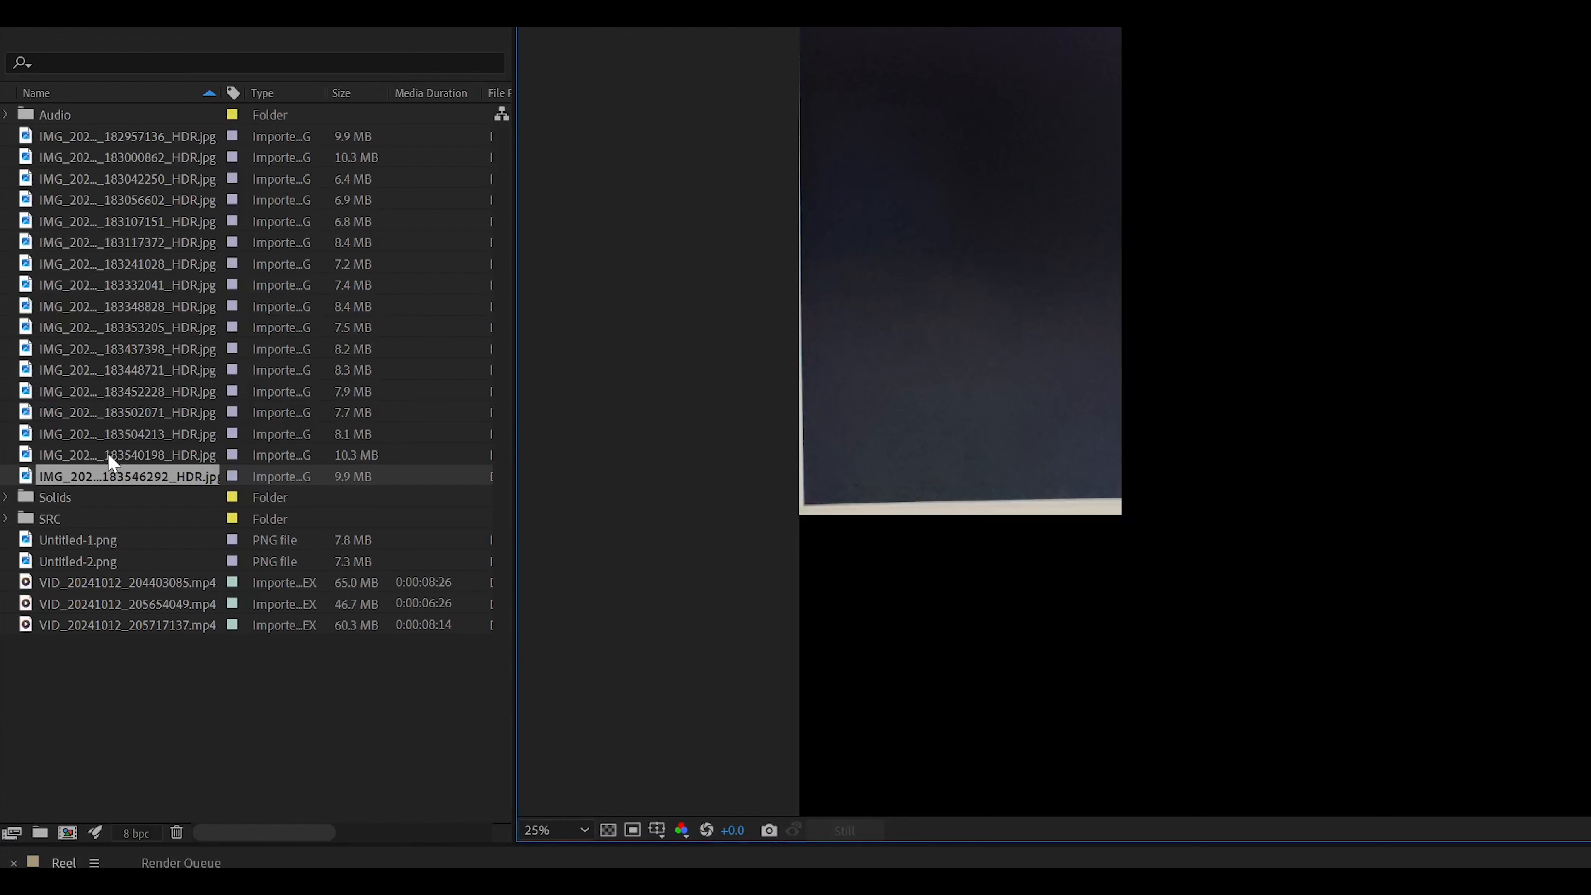
{"action": "left_click", "coordinate": [150, 452]}
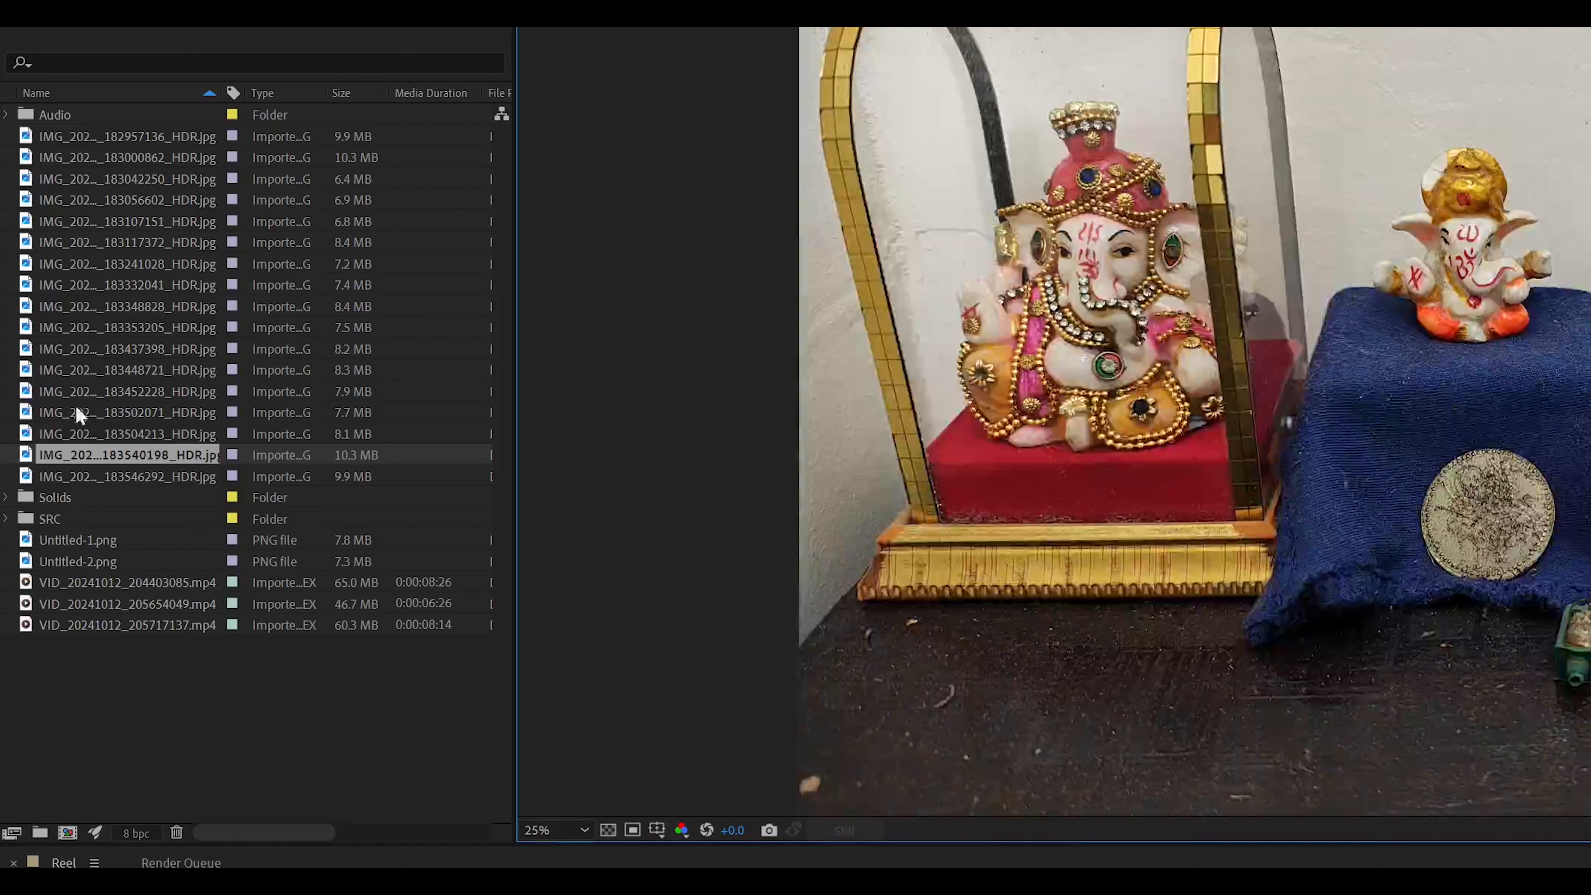
{"action": "left_click", "coordinate": [89, 434]}
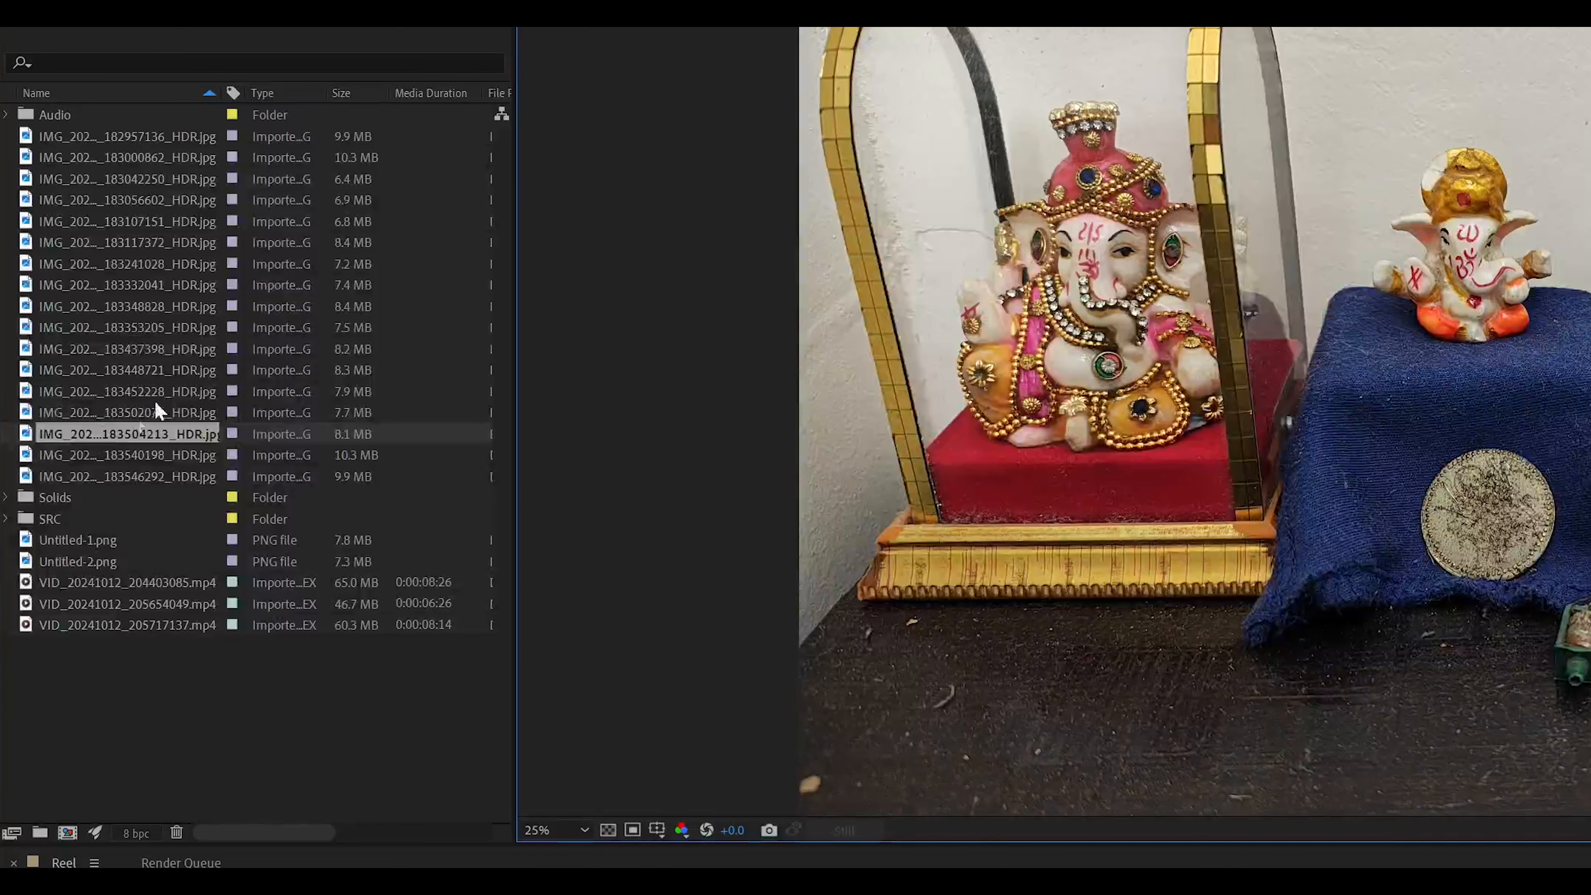
Create a new folder named Raw at the top level of the project.
{"action": "left_click", "coordinate": [181, 701]}
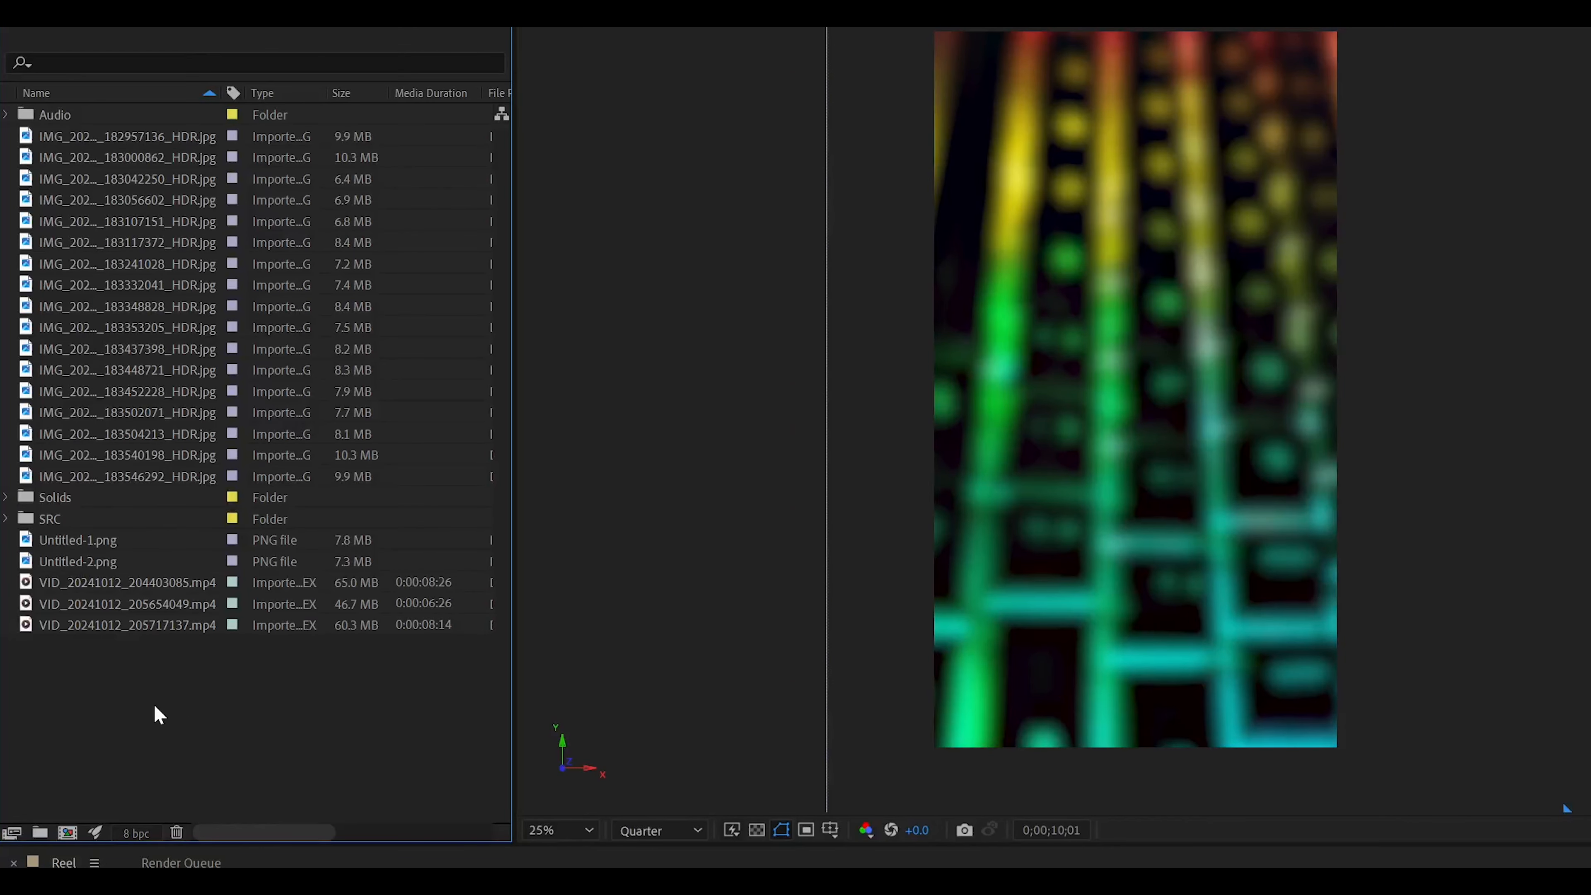
{"action": "left_click", "coordinate": [39, 832]}
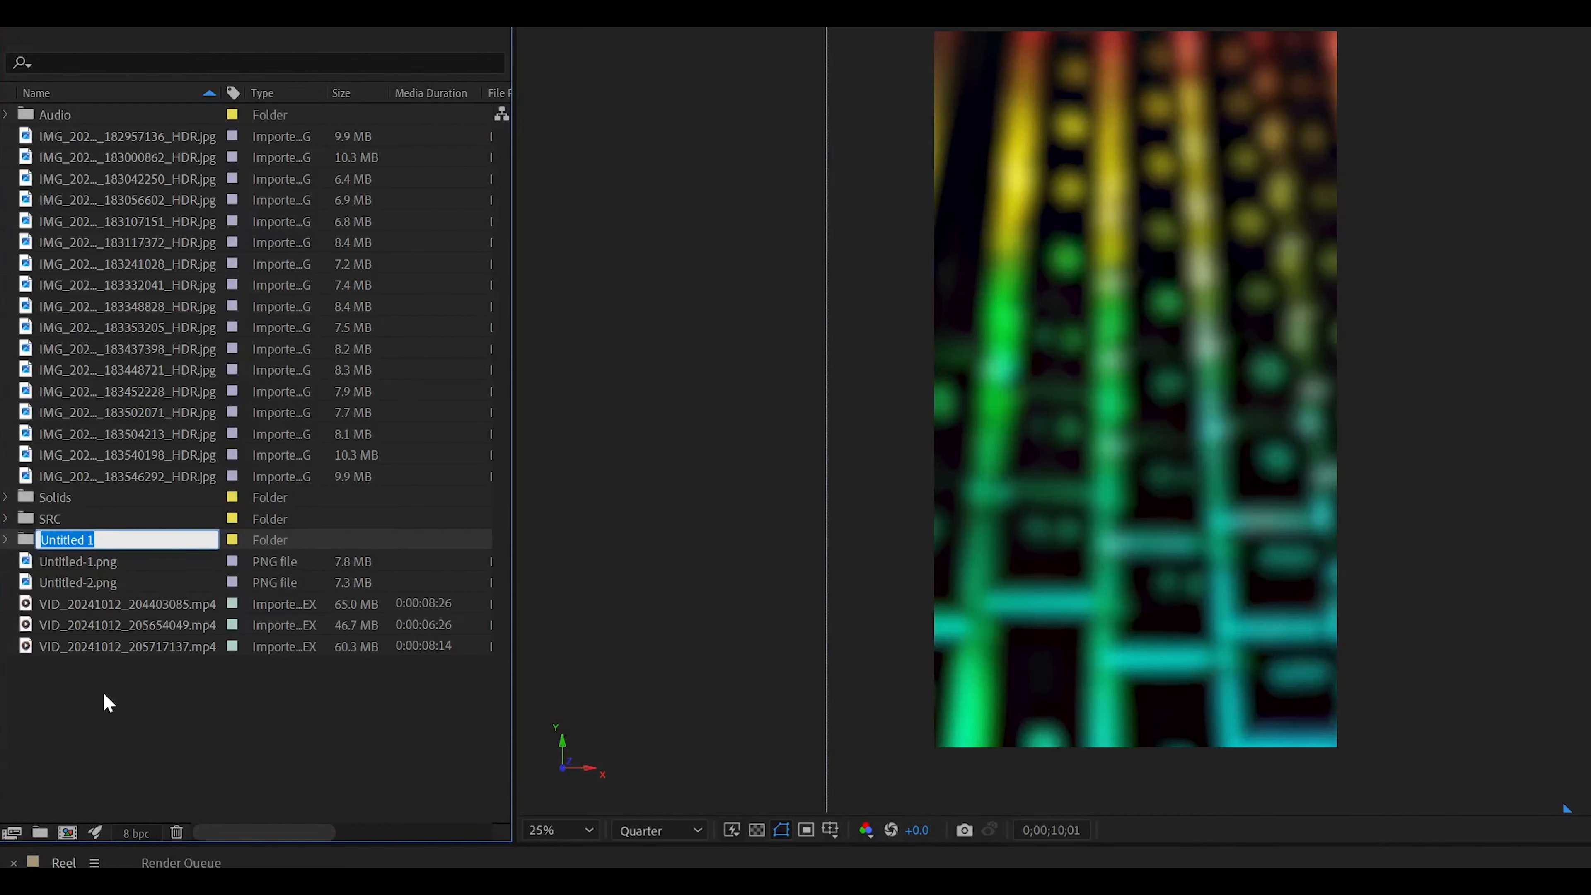
{"action": "type", "text": "RAw"}
{"action": "key", "text": "Return"}
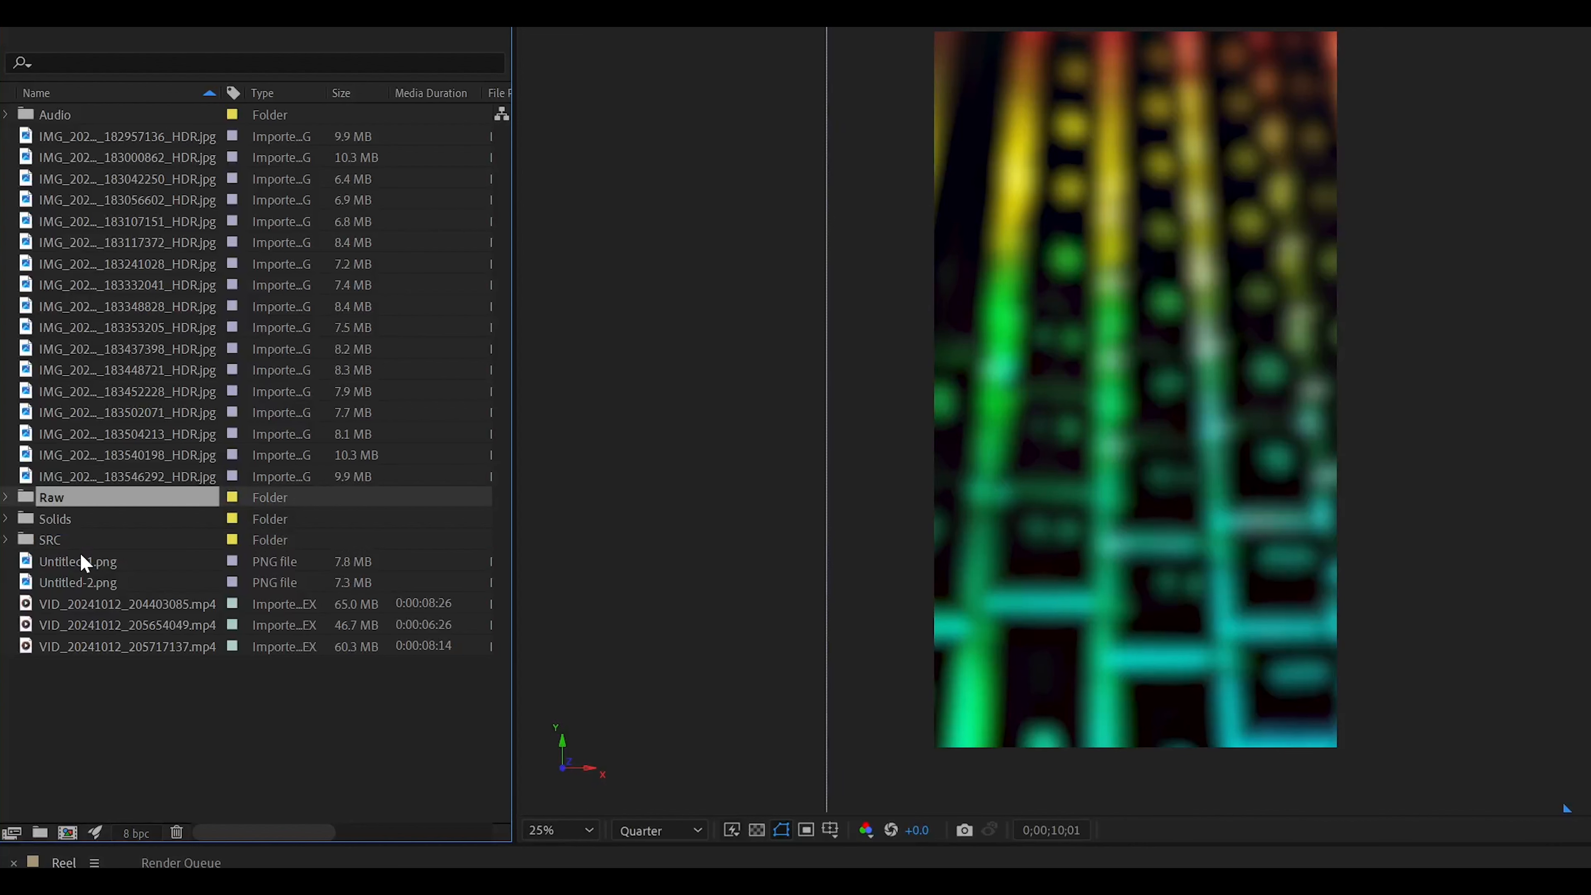
Move the two Untitled PNG files, the three VID videos and all IMG HDR photos into the Raw folder.
{"action": "left_click", "coordinate": [50, 561]}
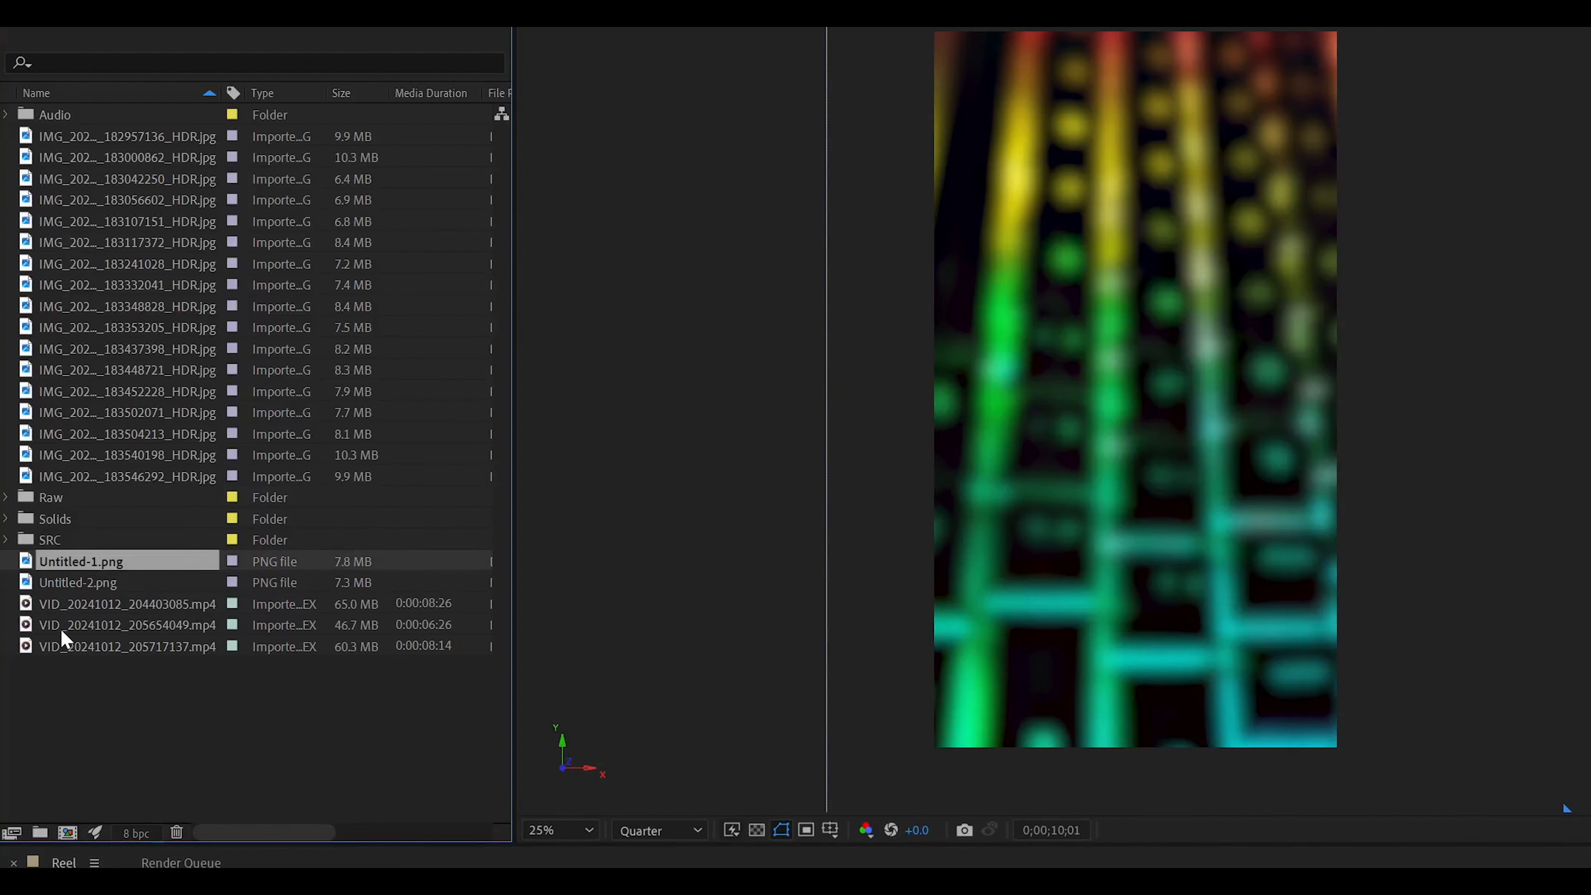
{"action": "left_click", "coordinate": [62, 646], "text": "shift"}
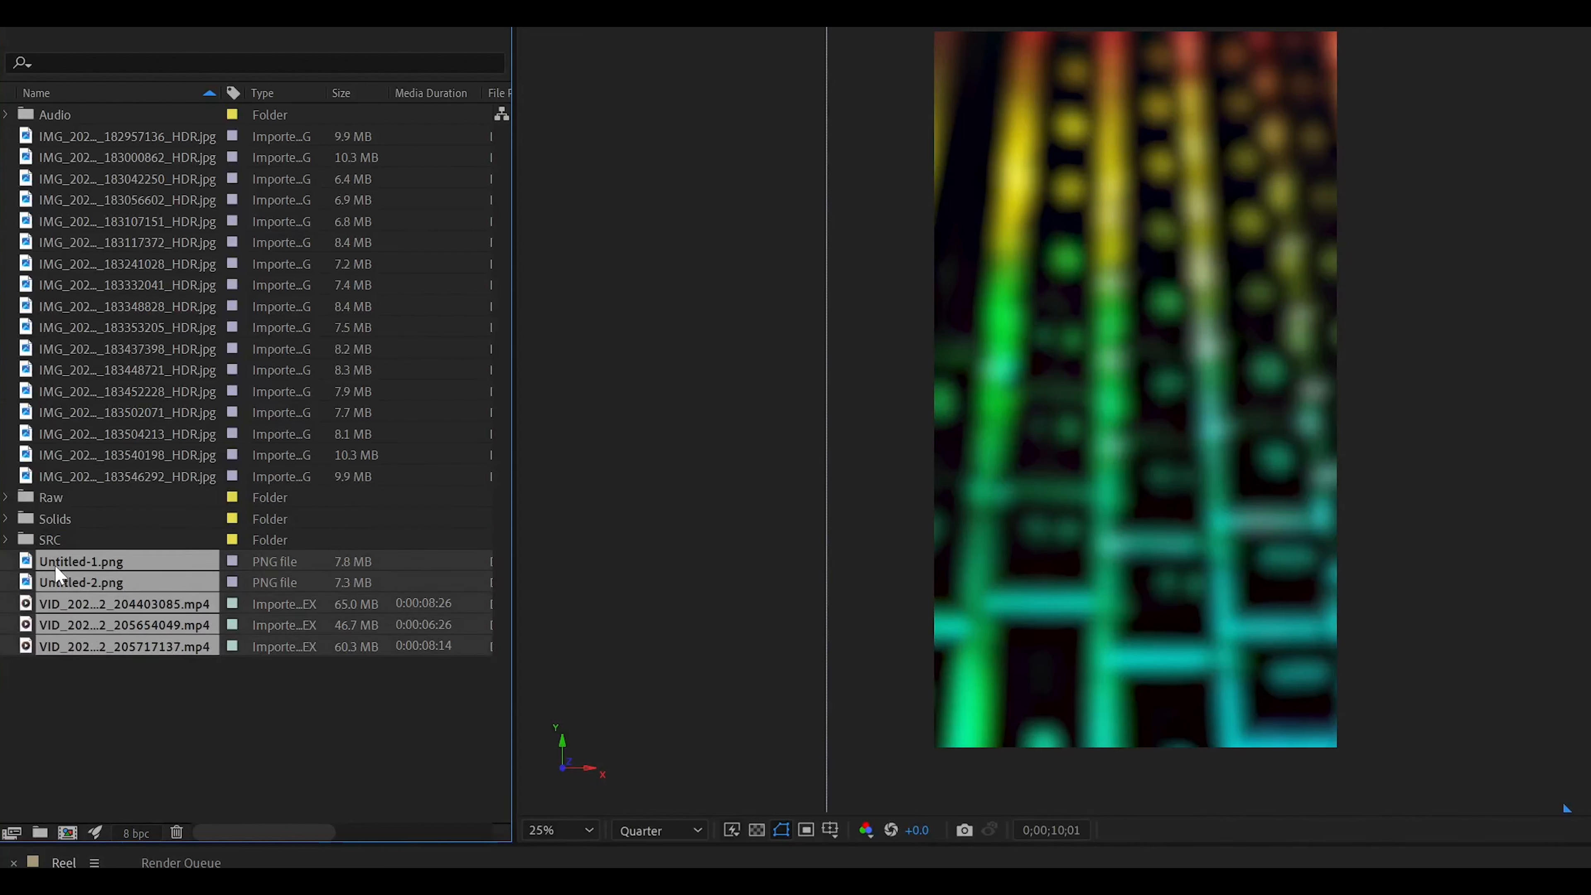
{"action": "left_click_drag", "start_coordinate": [55, 565], "coordinate": [57, 499]}
{"action": "left_click", "coordinate": [49, 474]}
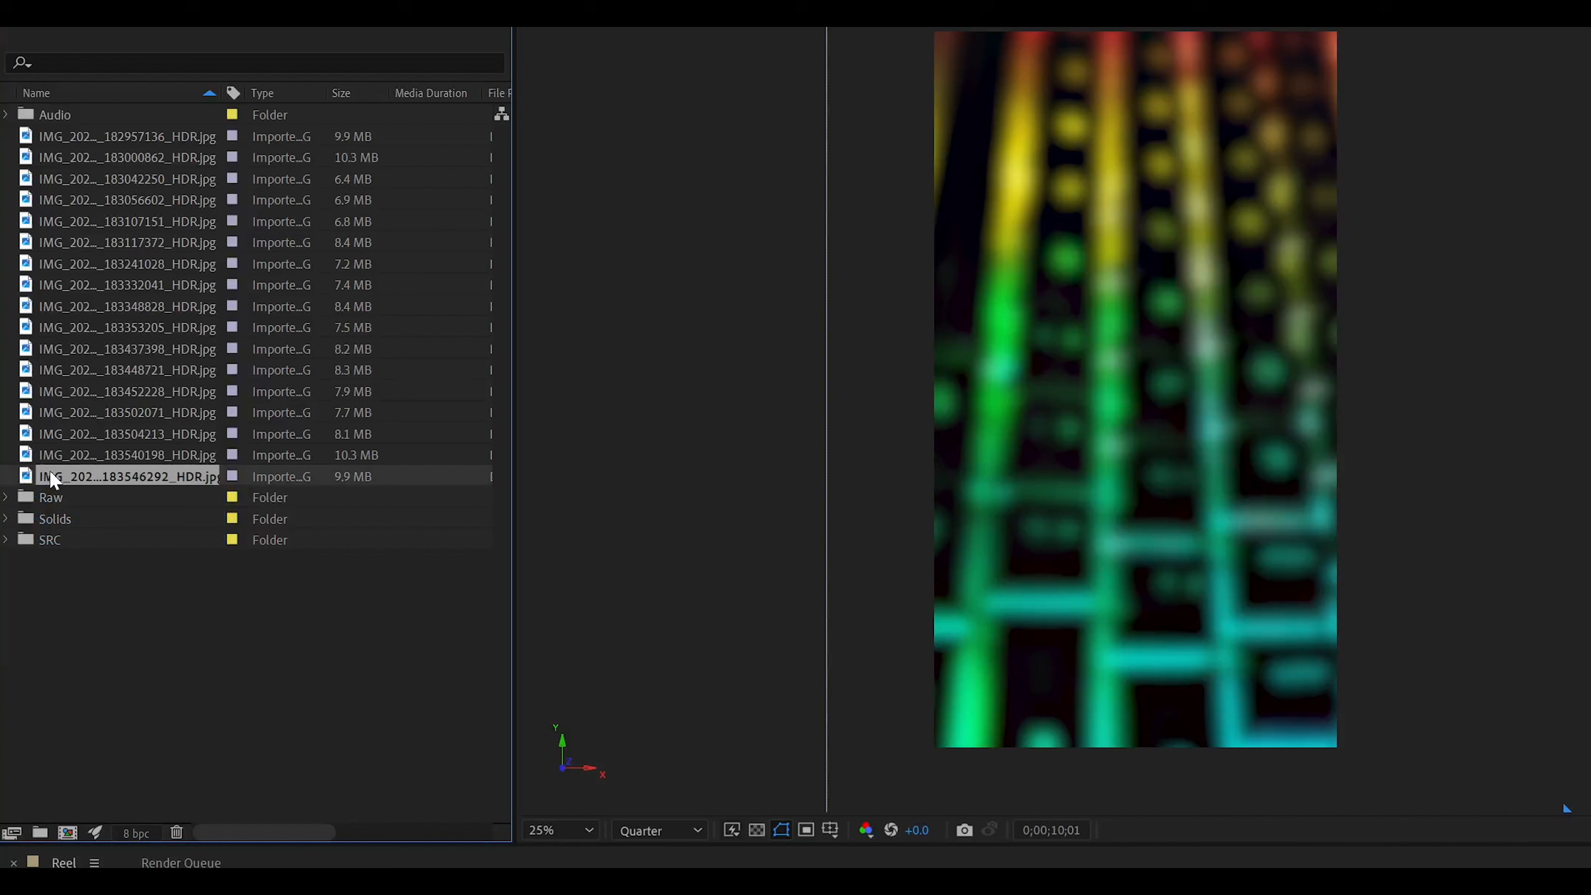
{"action": "left_click", "coordinate": [72, 144], "text": "shift"}
{"action": "left_click_drag", "start_coordinate": [76, 164], "coordinate": [65, 502]}
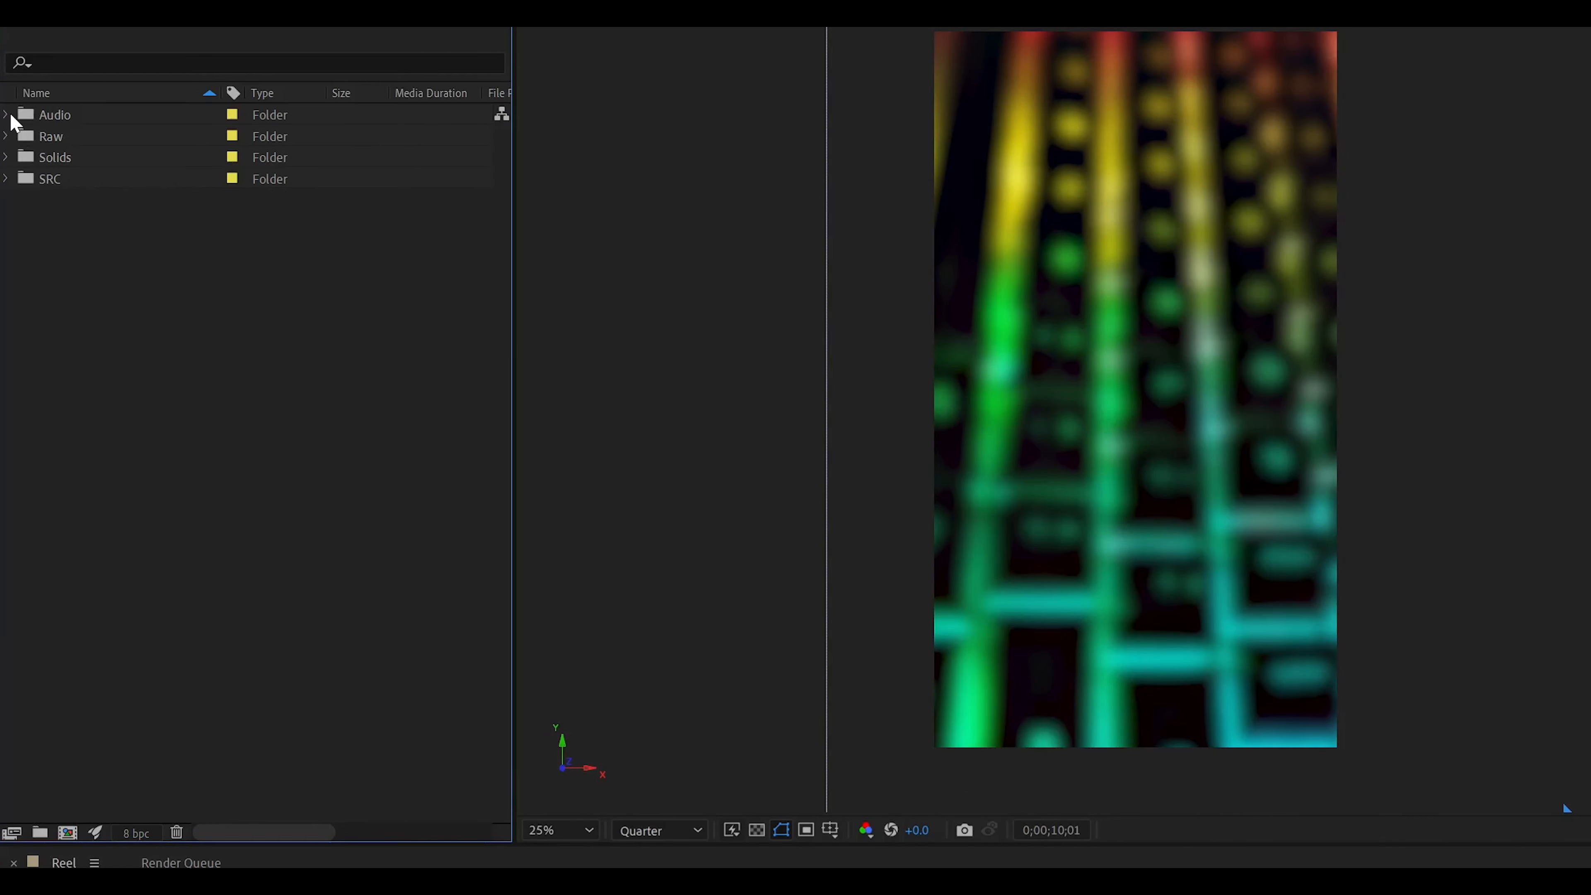
Inspect the contents of the Raw and SRC folders.
{"action": "left_click", "coordinate": [9, 137]}
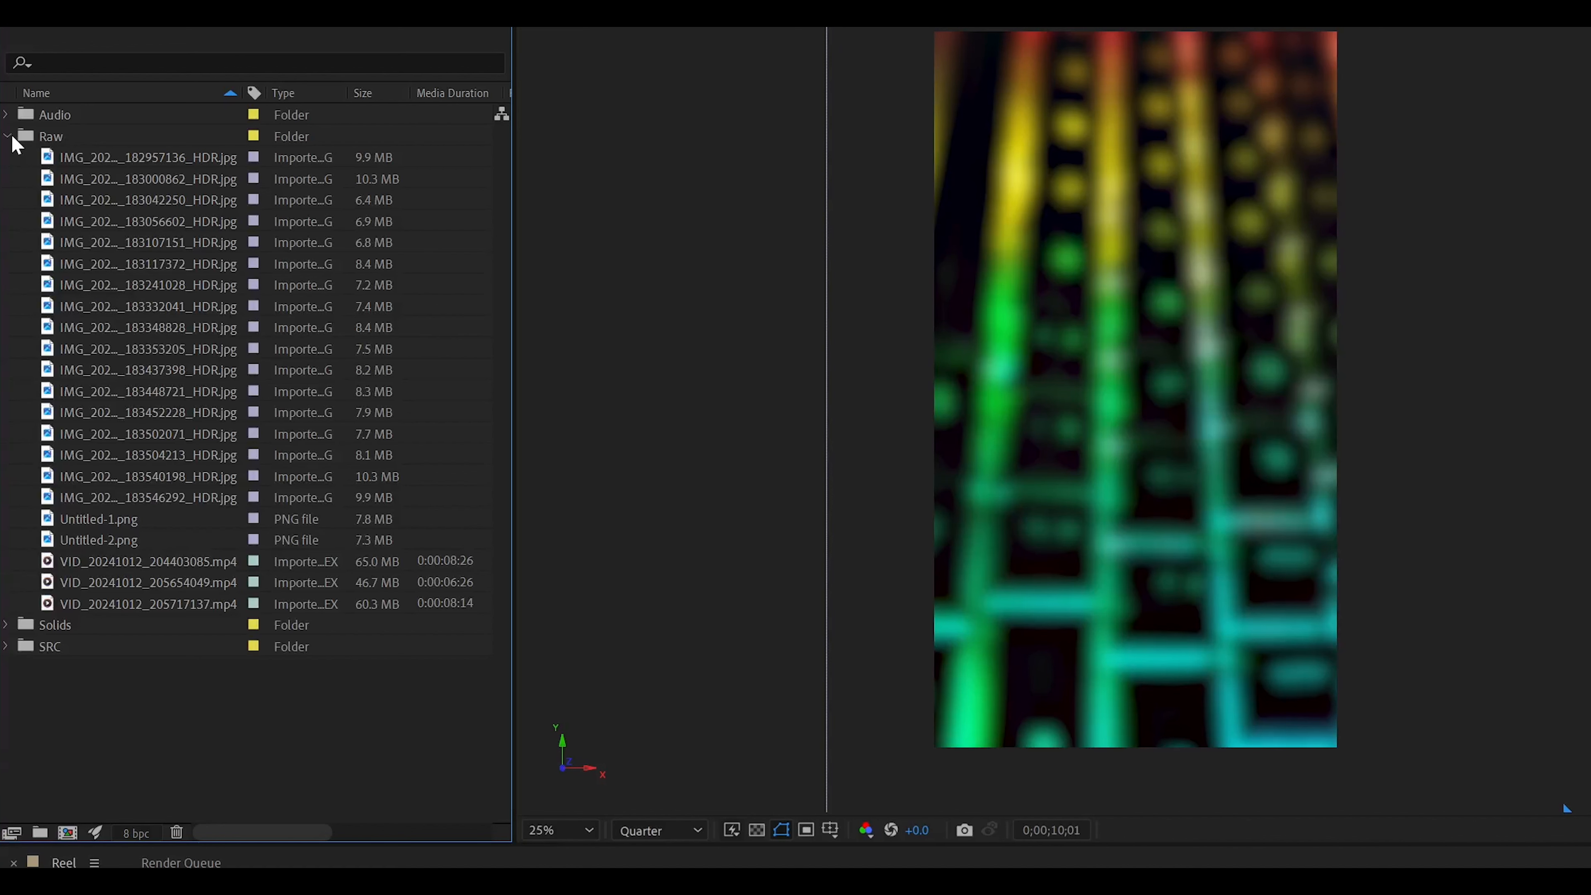
{"action": "left_click", "coordinate": [10, 138]}
{"action": "left_click", "coordinate": [7, 180]}
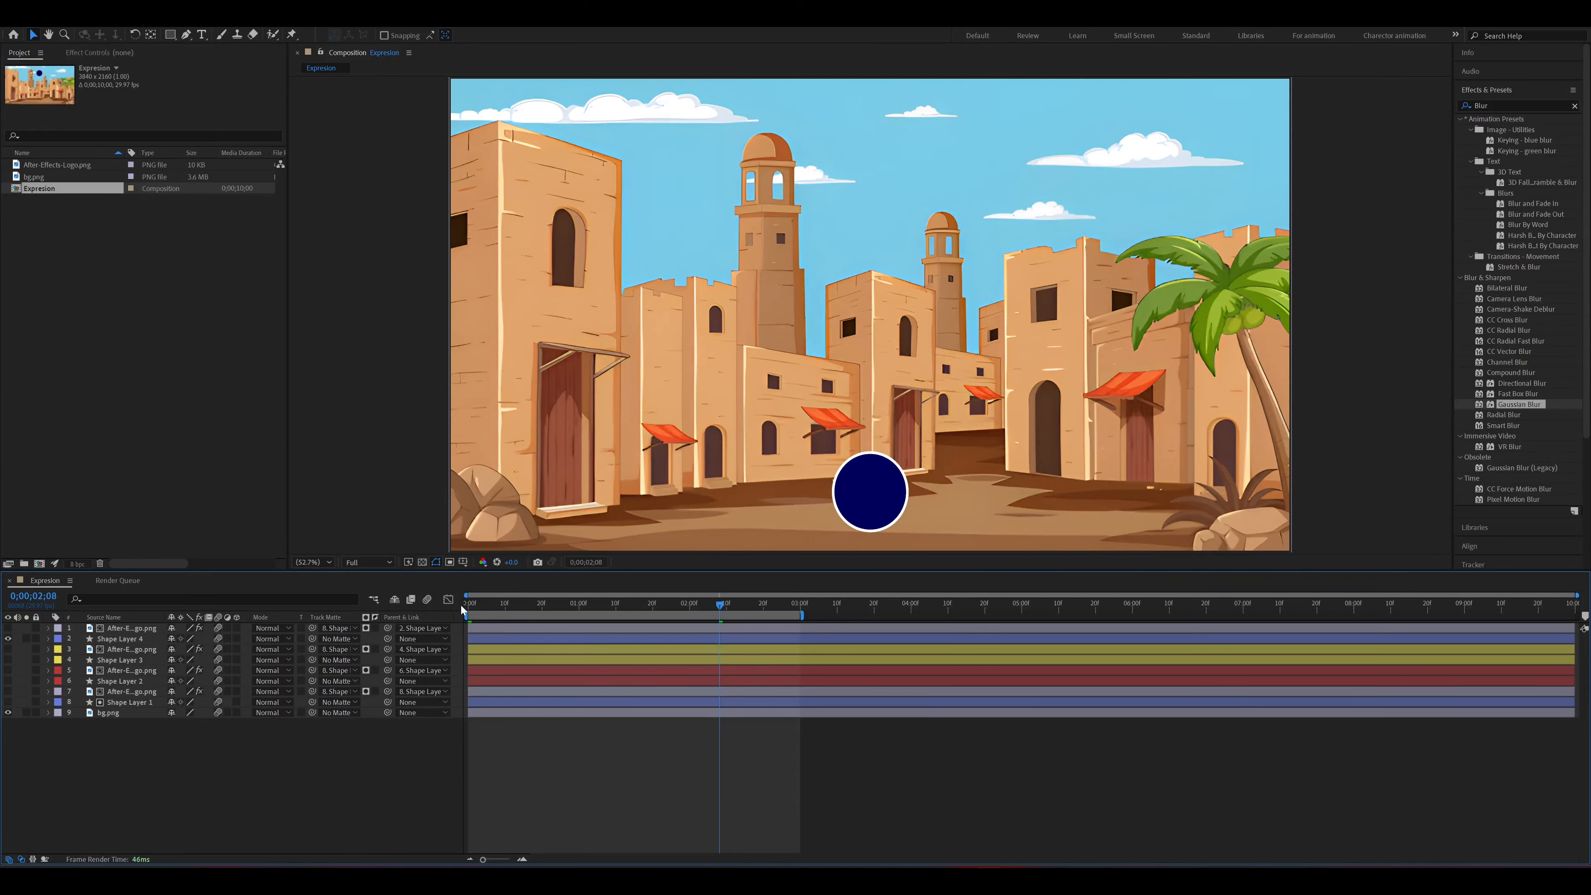
Enable motion blur for the ball composition and preview its animation from the start.
{"action": "key", "text": "space"}
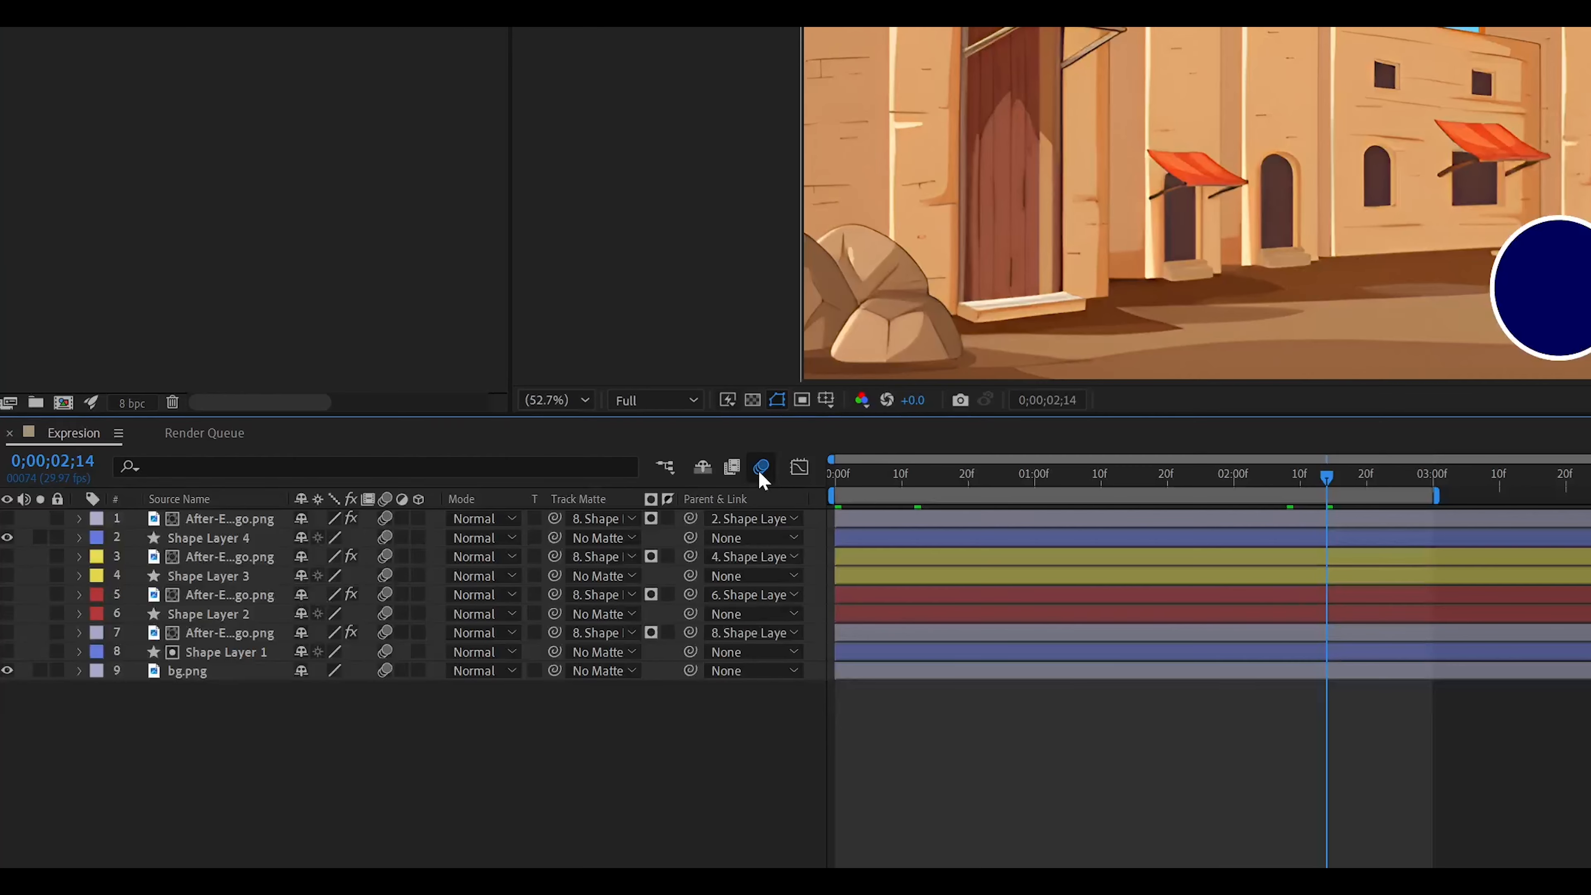
{"action": "left_click", "coordinate": [427, 600]}
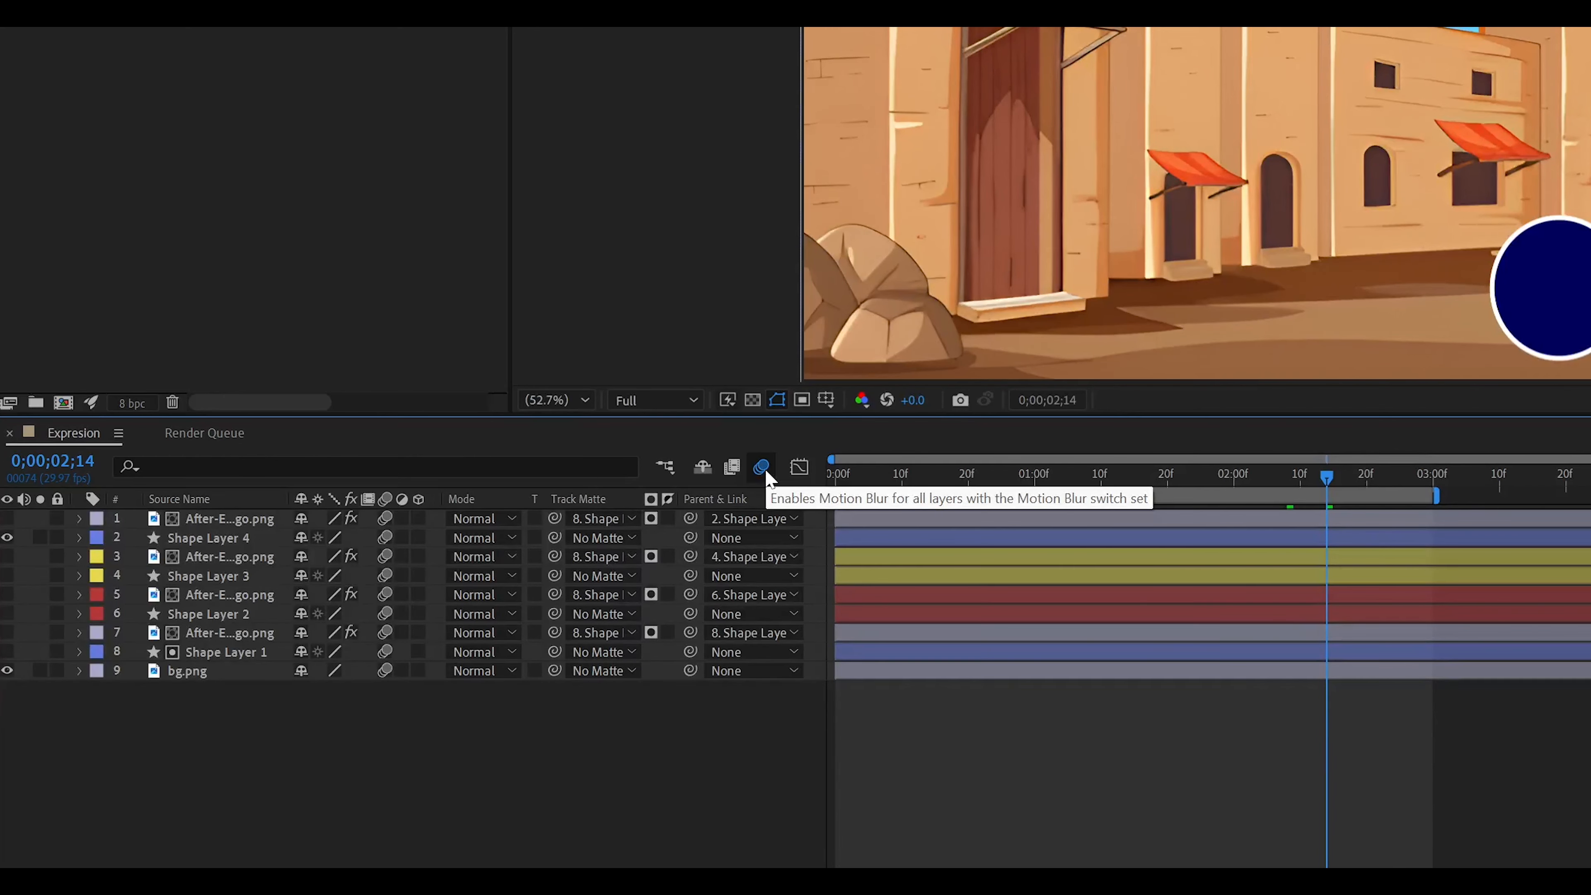
{"action": "left_click", "coordinate": [834, 471]}
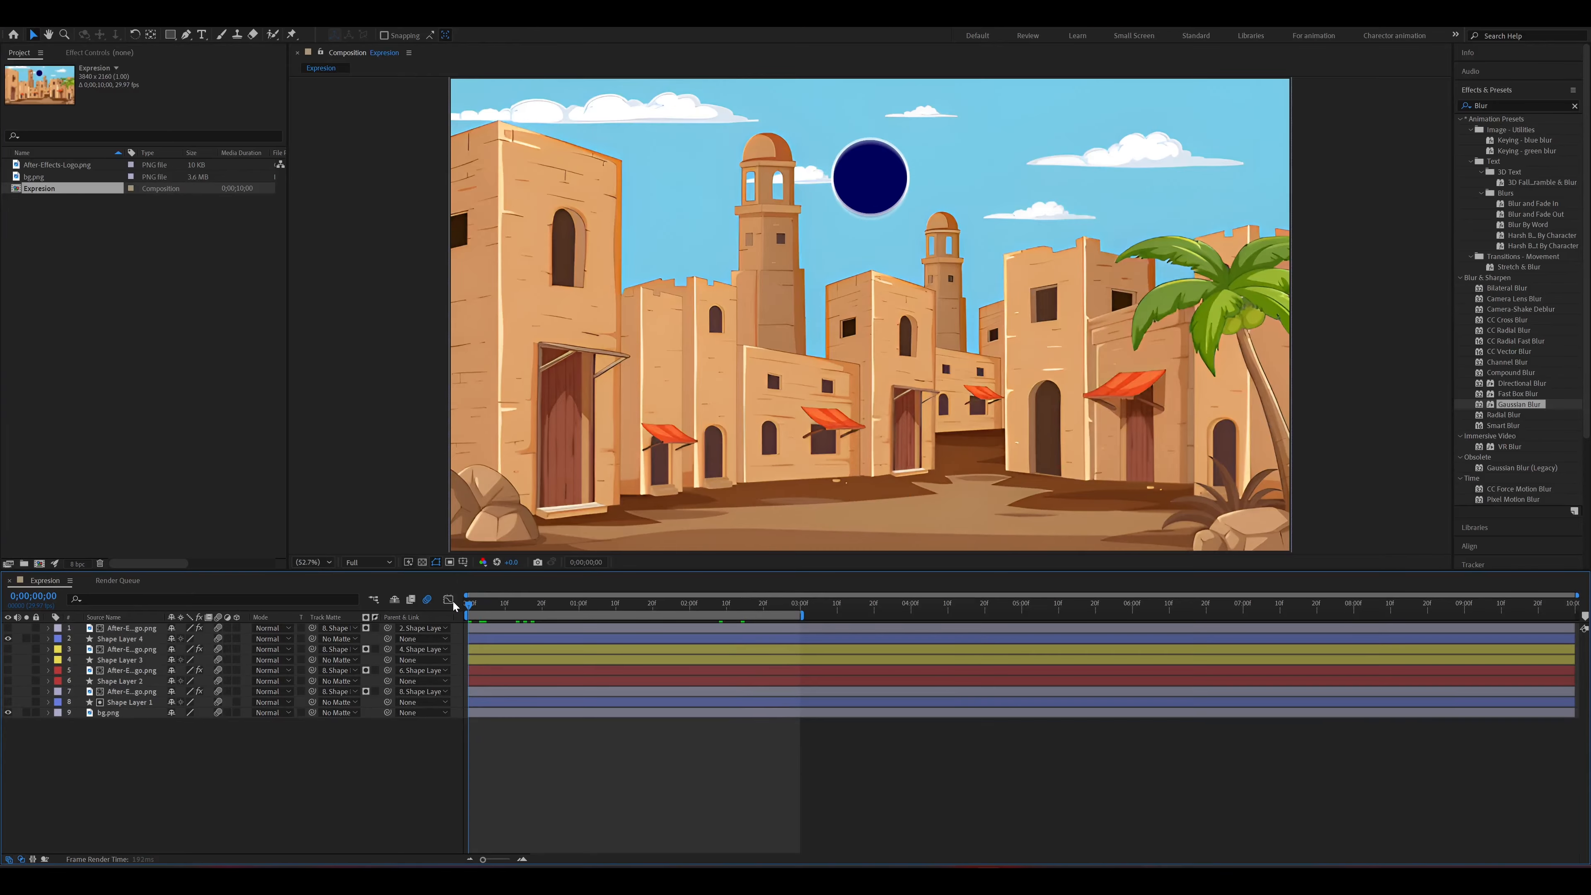
{"action": "key", "text": "space"}
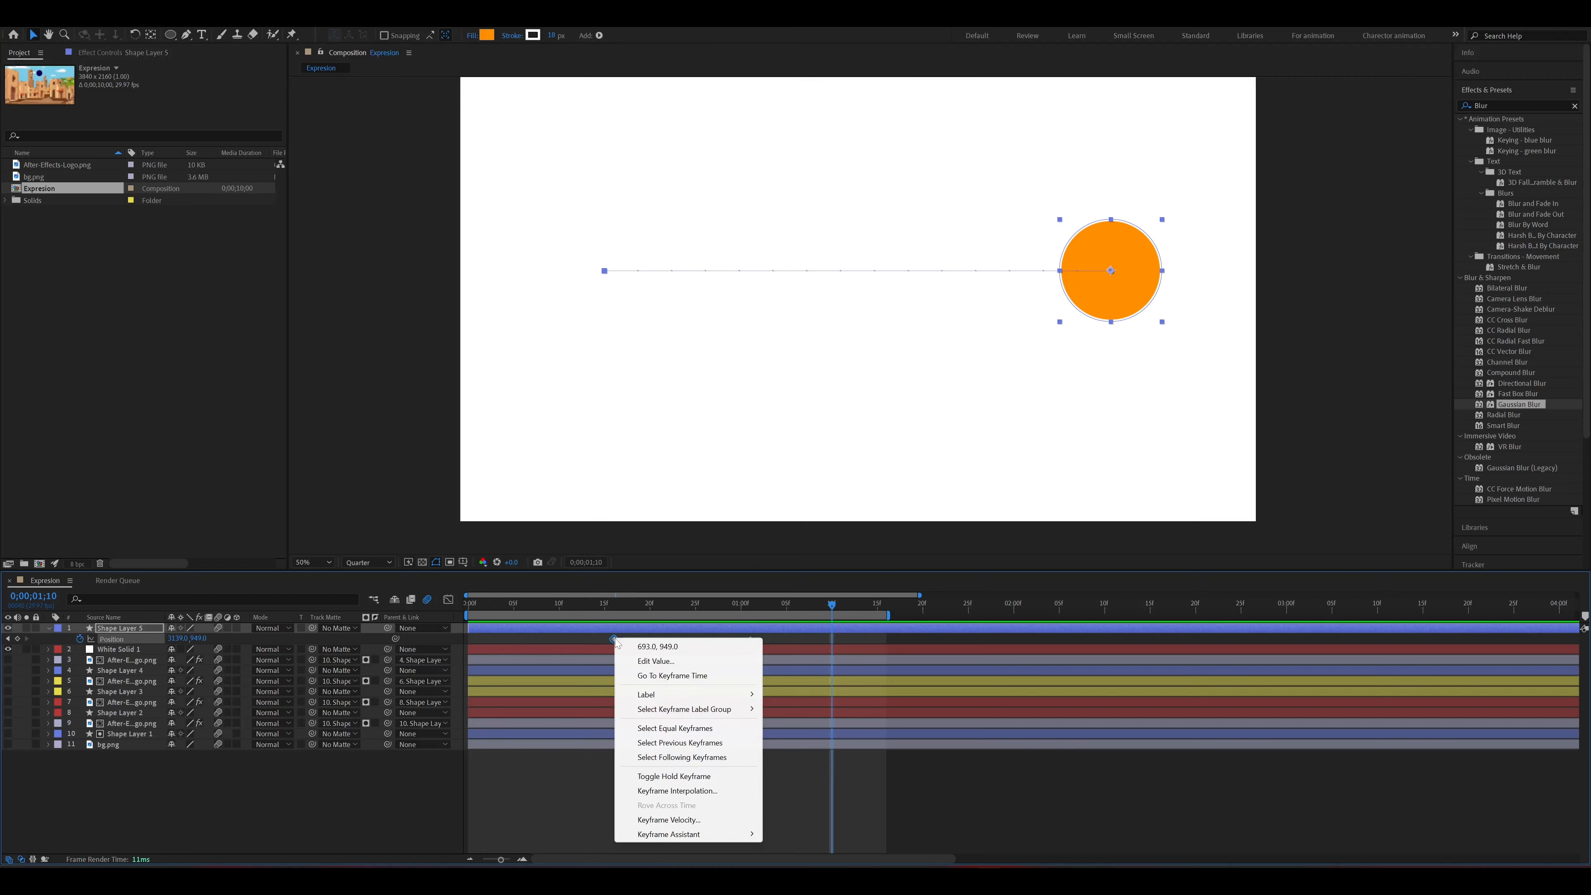
Apply Easy Ease Out to the circle's first position keyframe and Easy Ease to both position keyframes, previewing the motion.
{"action": "mouse_move", "coordinate": [697, 834]}
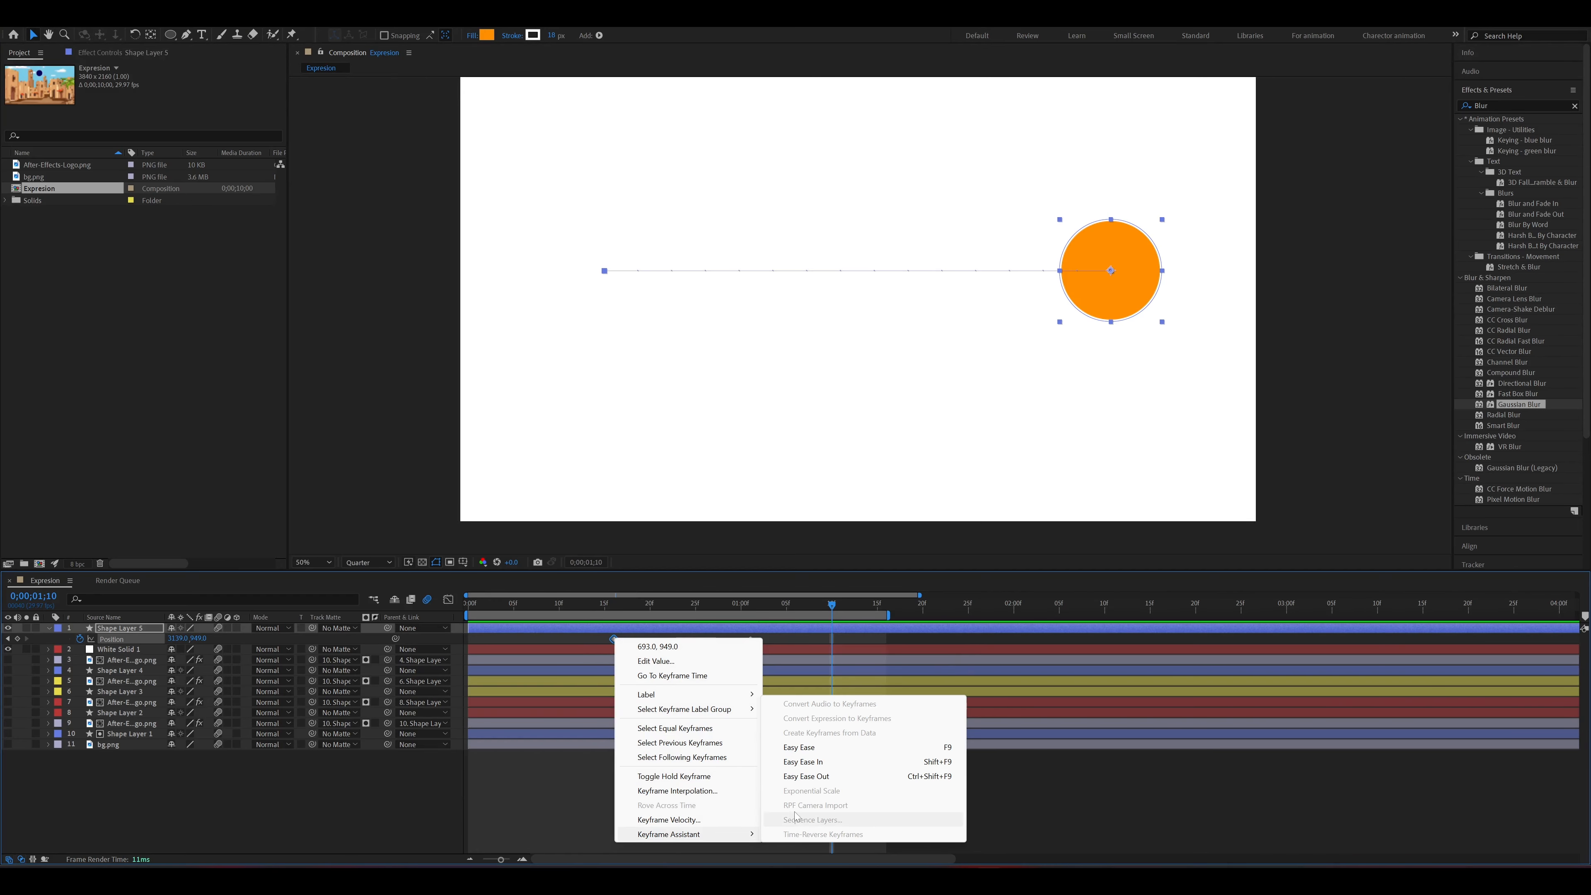
{"action": "left_click", "coordinate": [801, 777]}
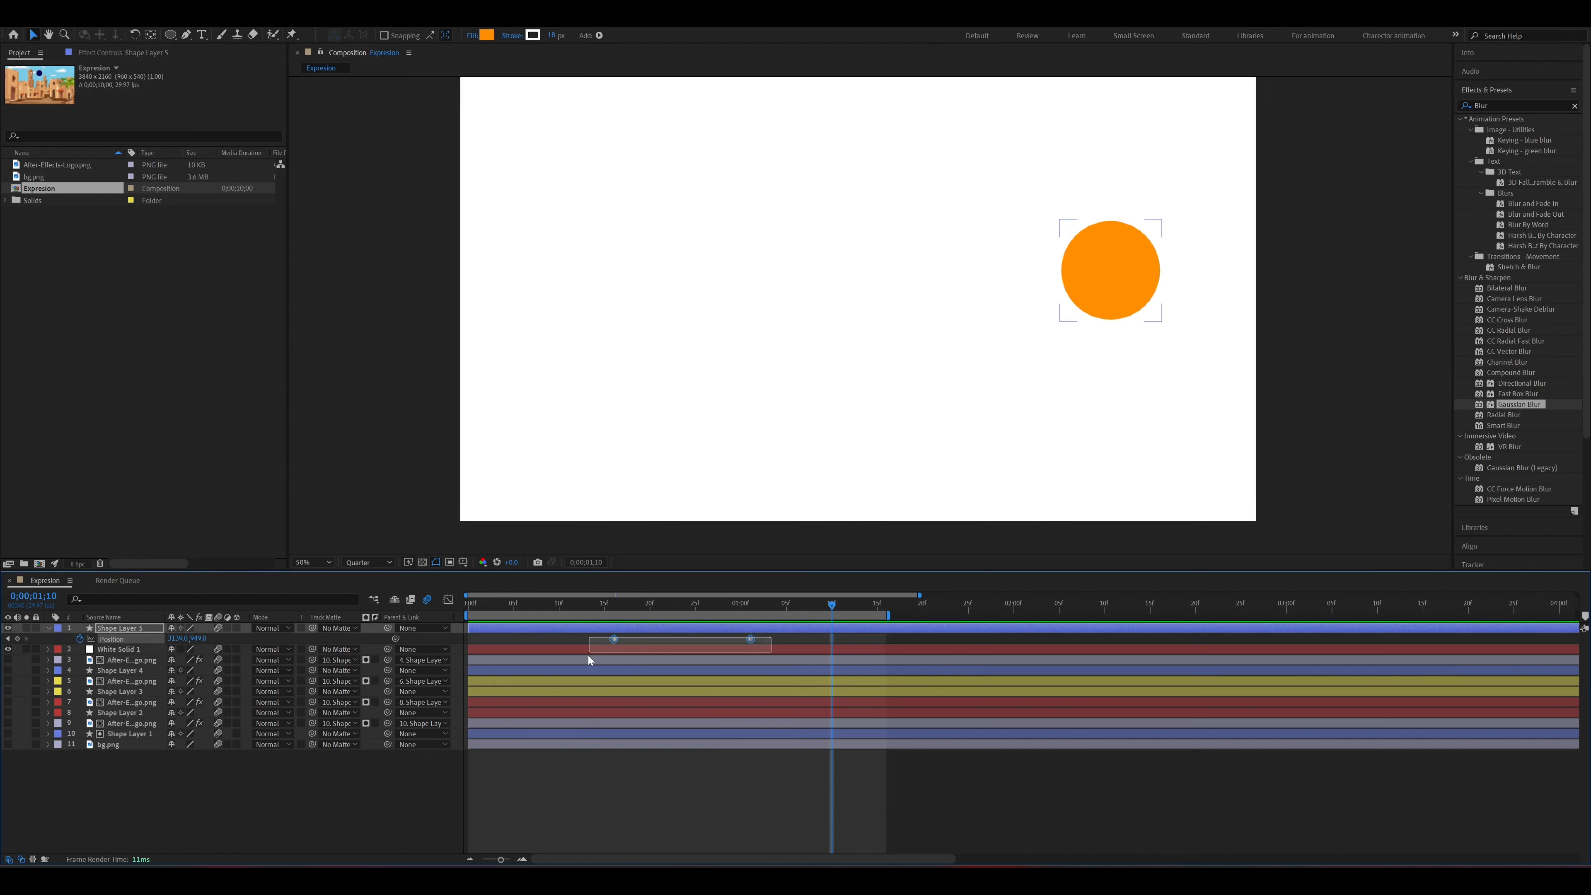
{"action": "right_click", "coordinate": [613, 637]}
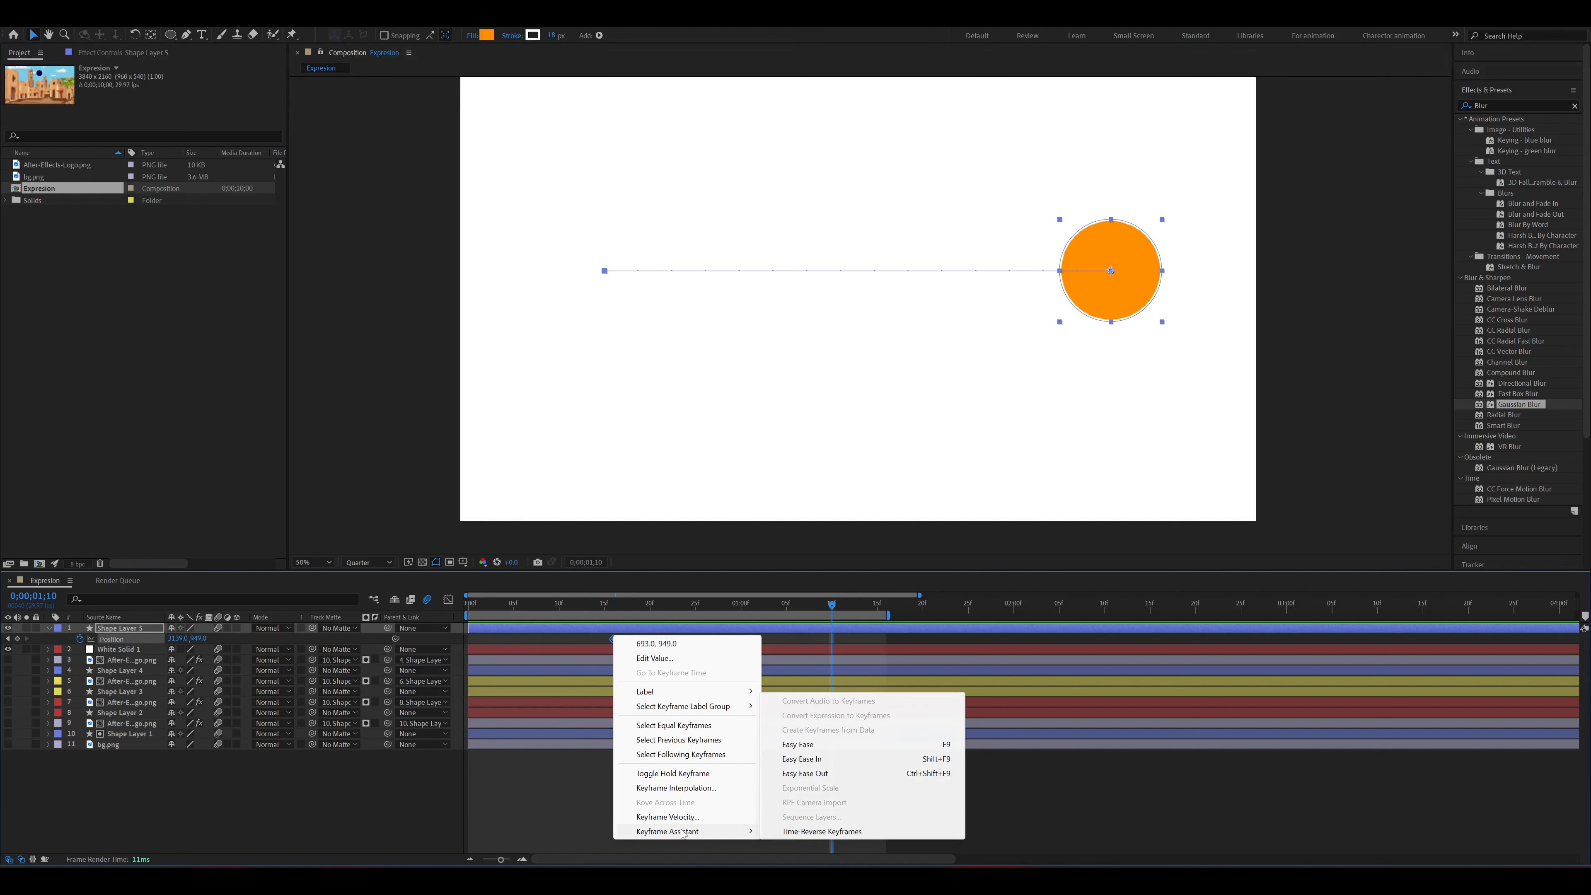
{"action": "left_click", "coordinate": [840, 751]}
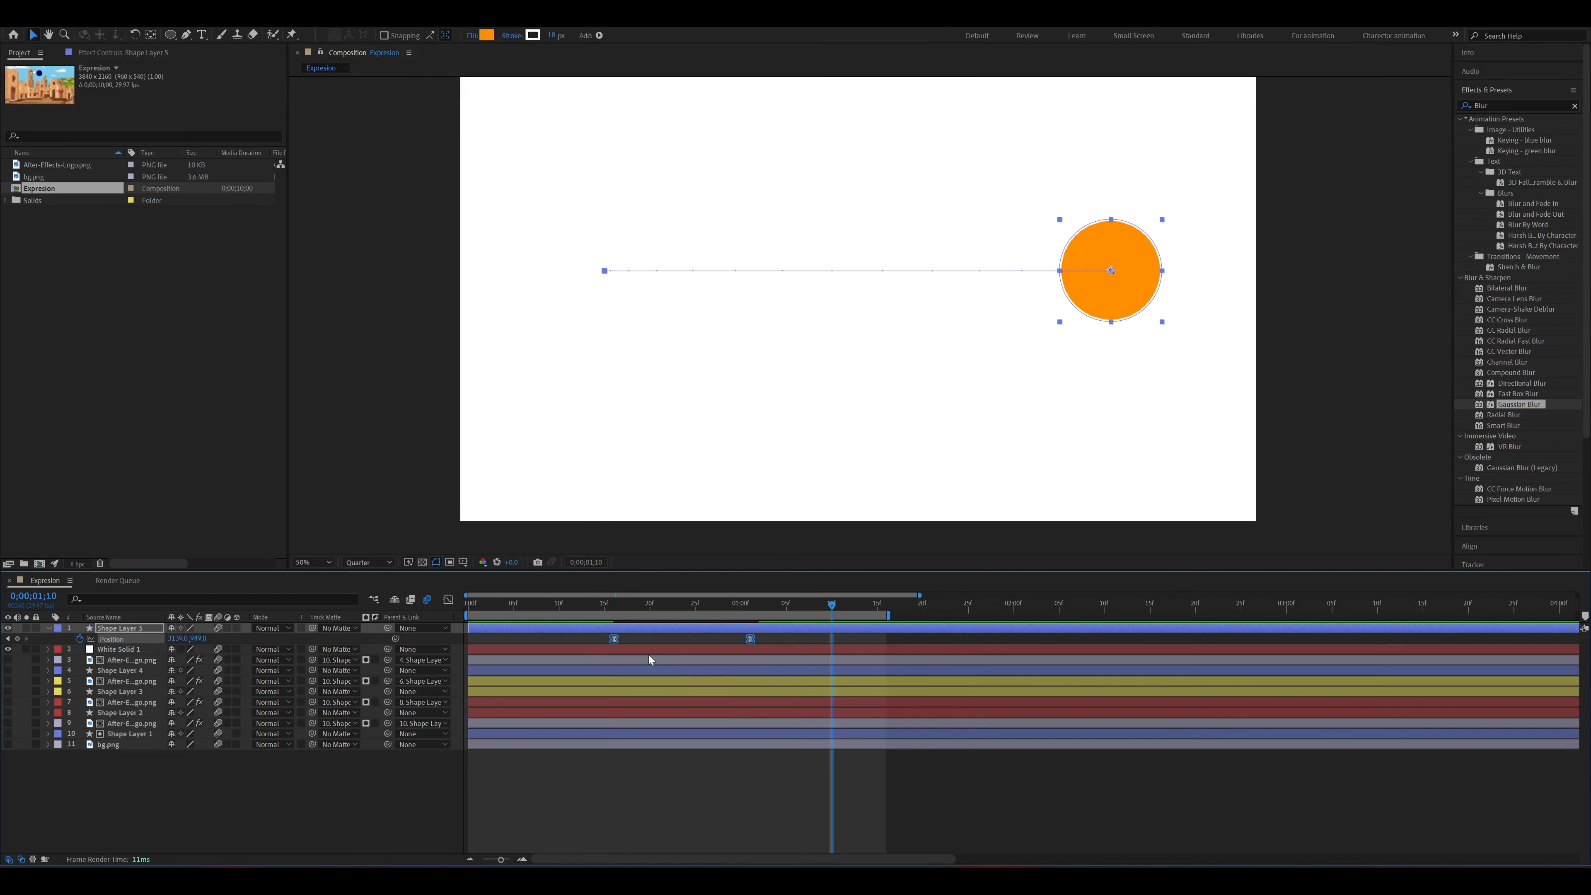
{"action": "key", "text": "space"}
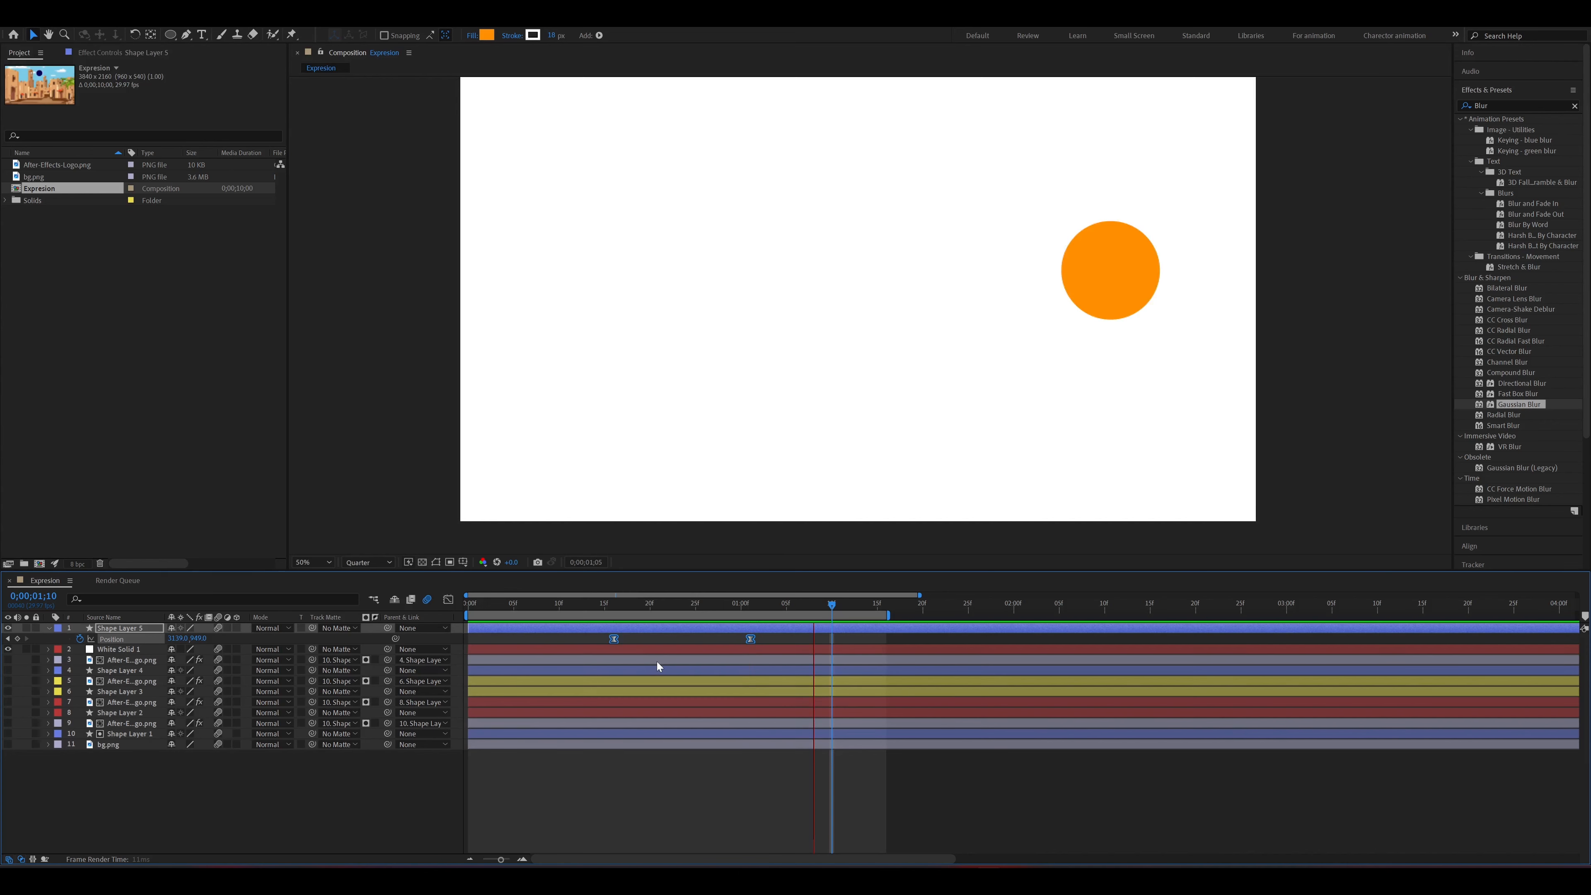
Apply Easy Ease In to the circle's first position keyframe and preview the motion from the start.
{"action": "left_click", "coordinate": [614, 639]}
{"action": "right_click", "coordinate": [614, 639]}
{"action": "mouse_move", "coordinate": [697, 834]}
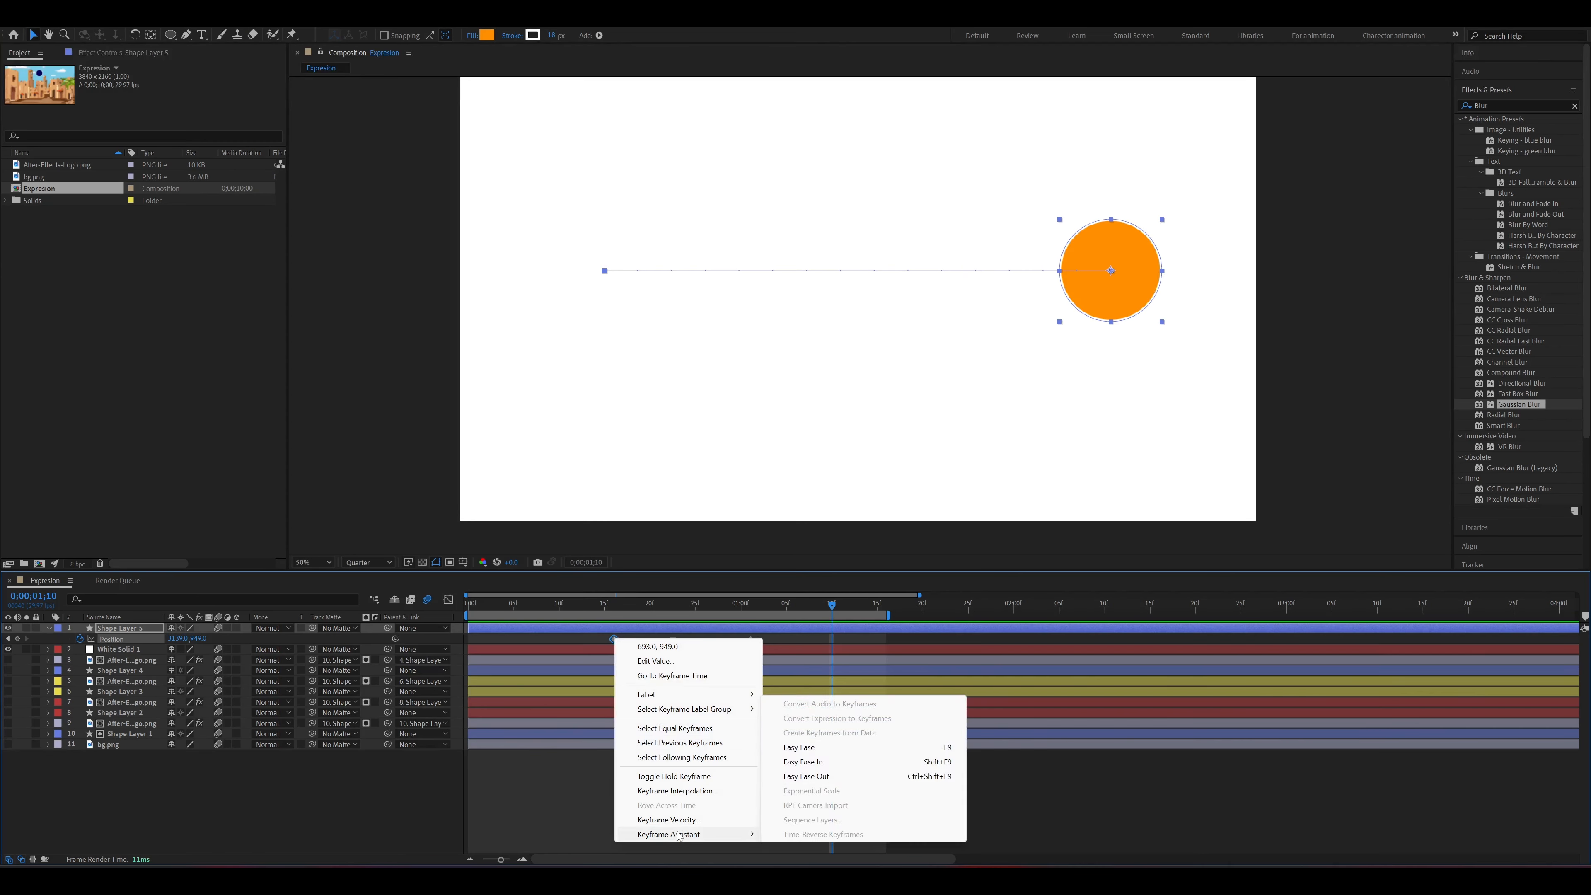
{"action": "left_click", "coordinate": [805, 762]}
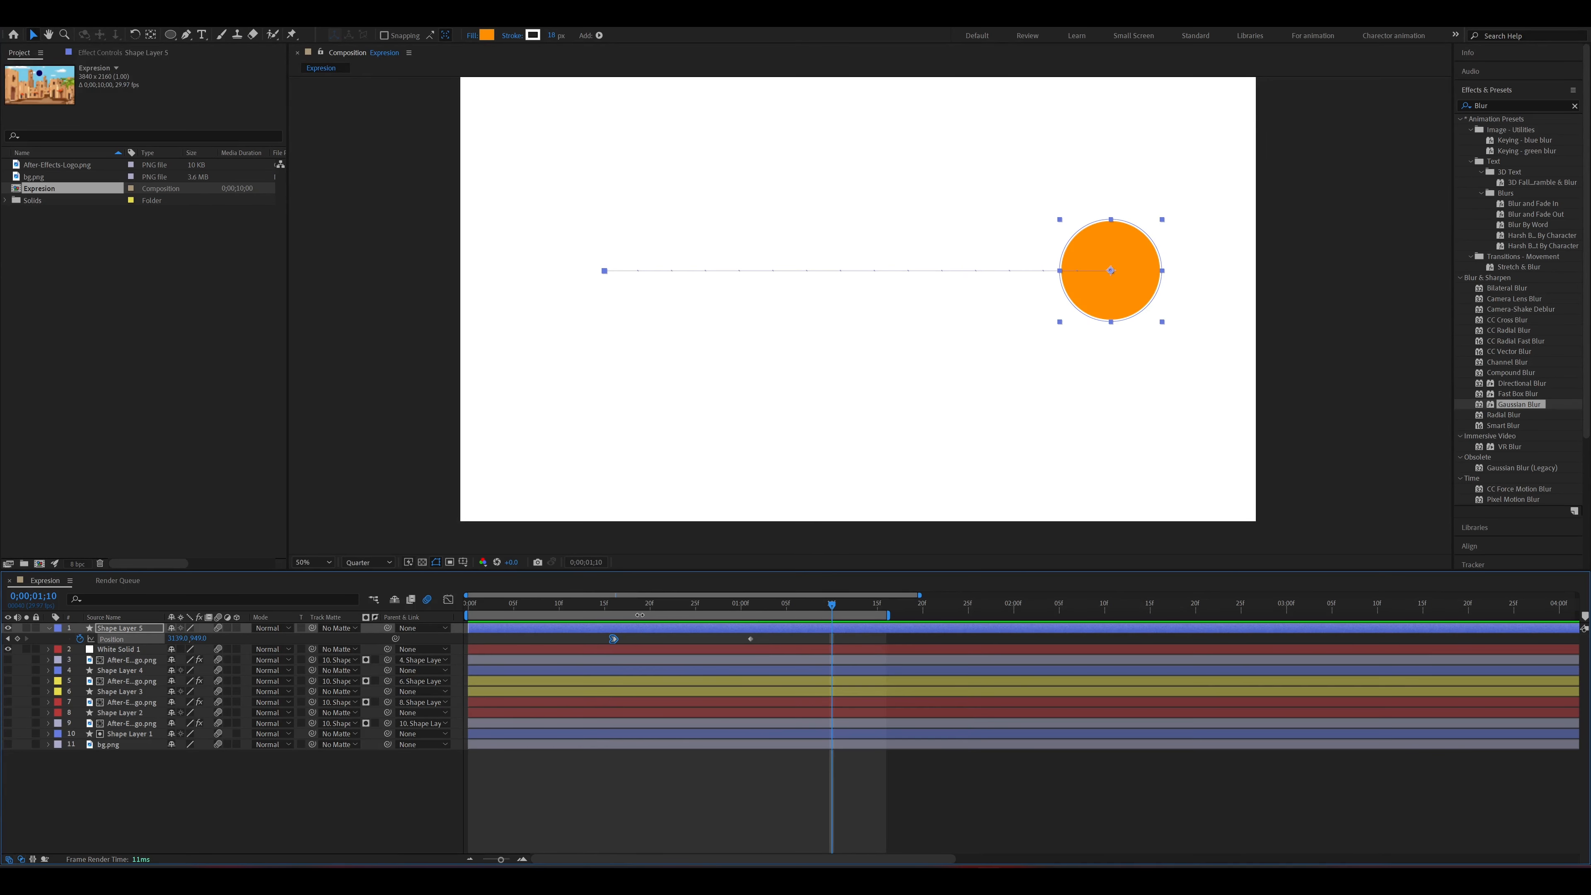
{"action": "left_click_drag", "start_coordinate": [614, 607], "coordinate": [452, 602]}
{"action": "left_click", "coordinate": [525, 622]}
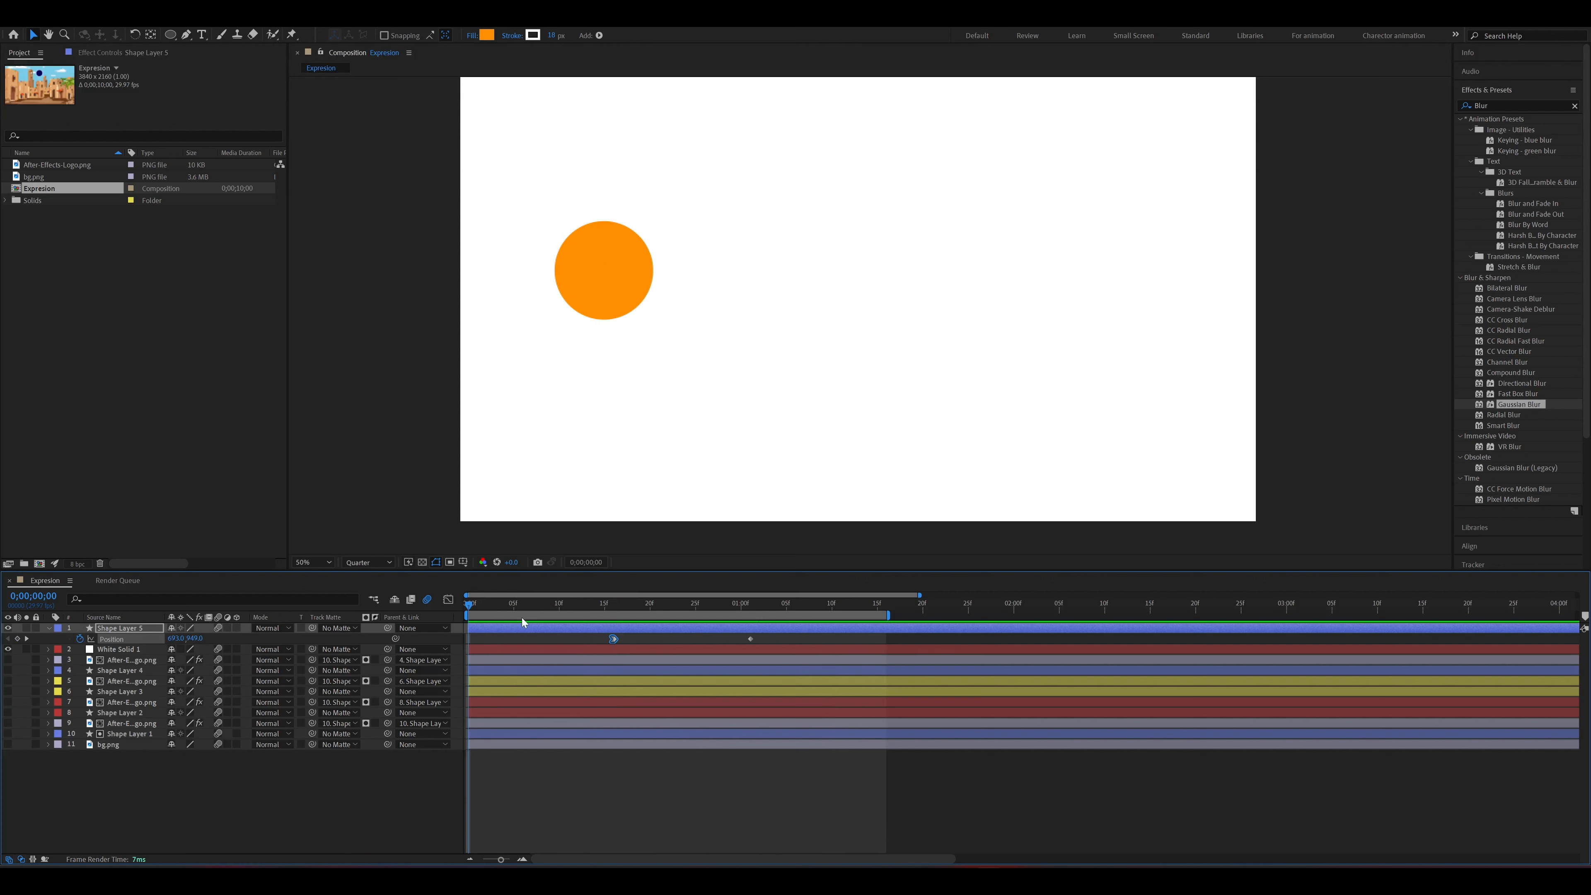
{"action": "key", "text": "space"}
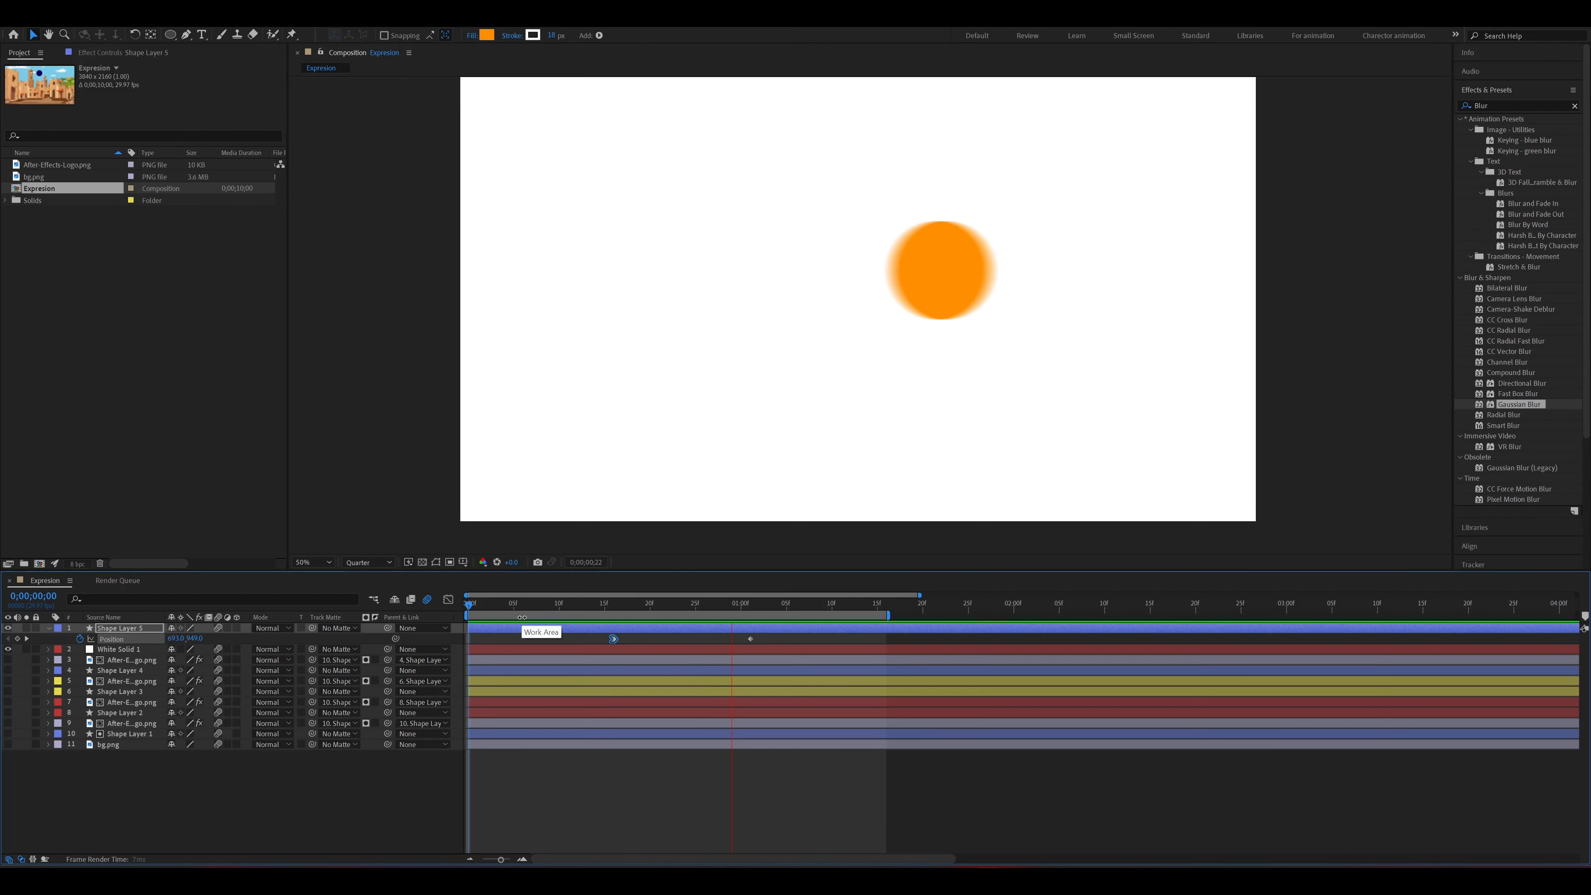
Apply Easy Ease Out to the circle's second position keyframe and preview the motion.
{"action": "left_click", "coordinate": [750, 639]}
{"action": "right_click", "coordinate": [752, 639]}
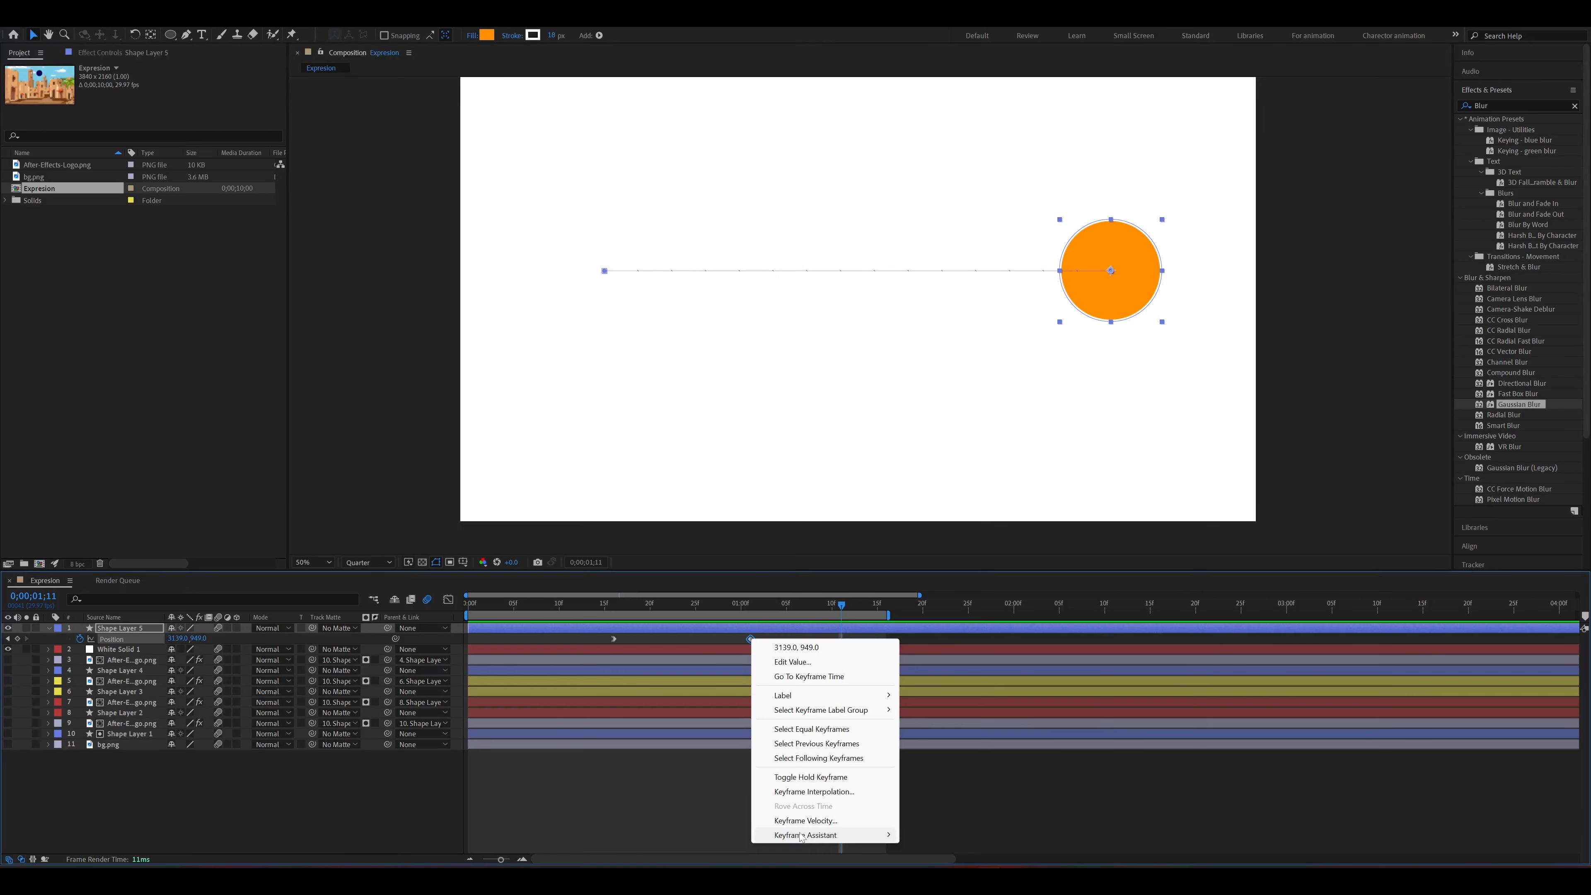
{"action": "mouse_move", "coordinate": [833, 835]}
{"action": "left_click", "coordinate": [942, 777]}
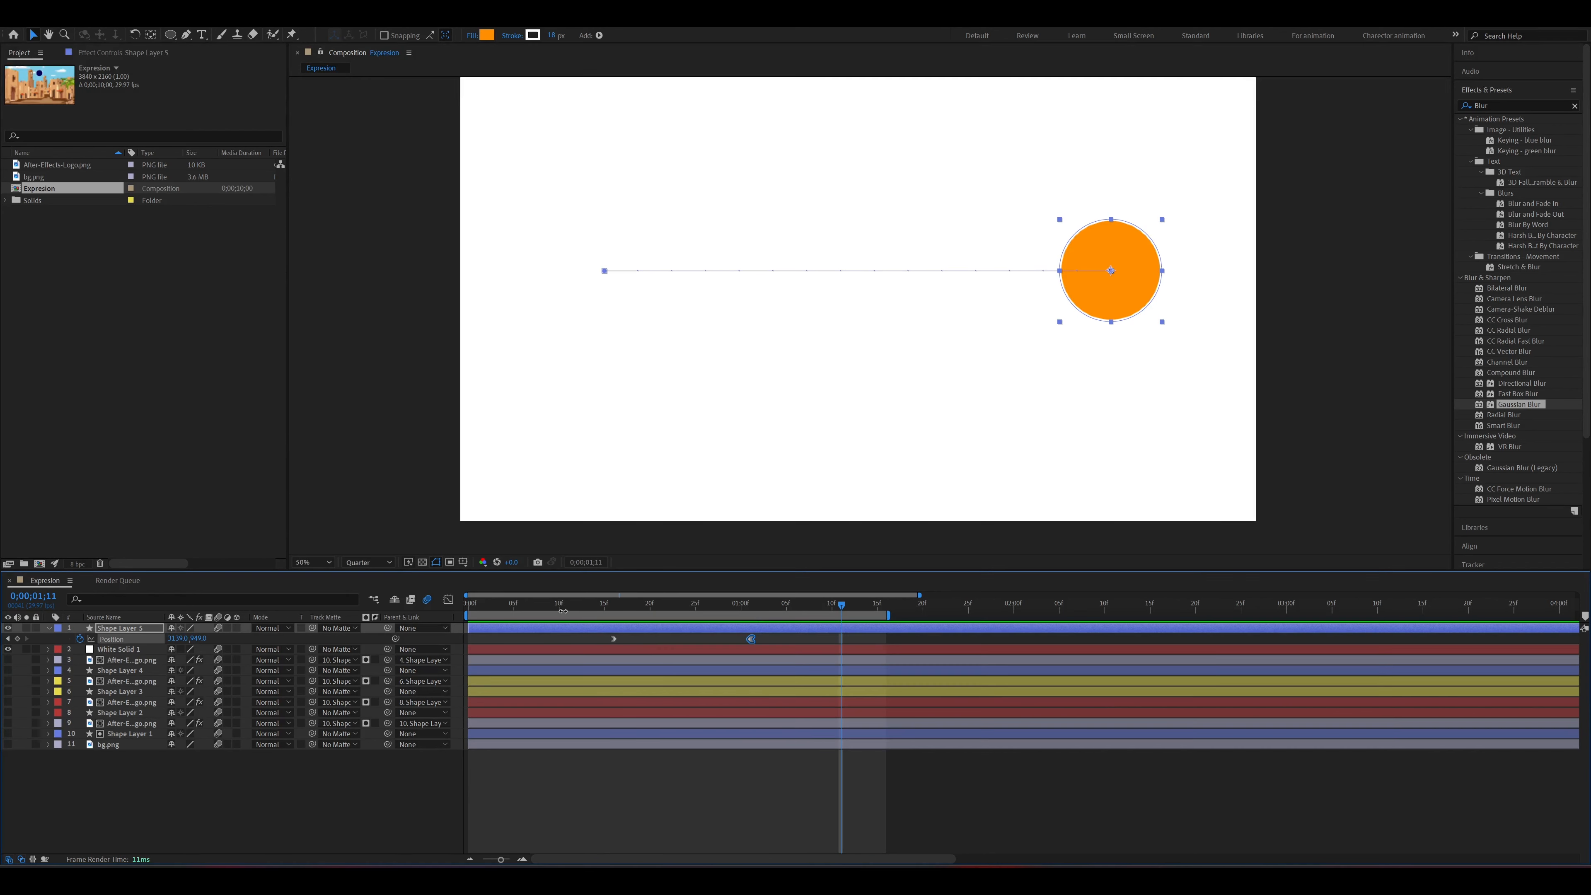
{"action": "key", "text": "space"}
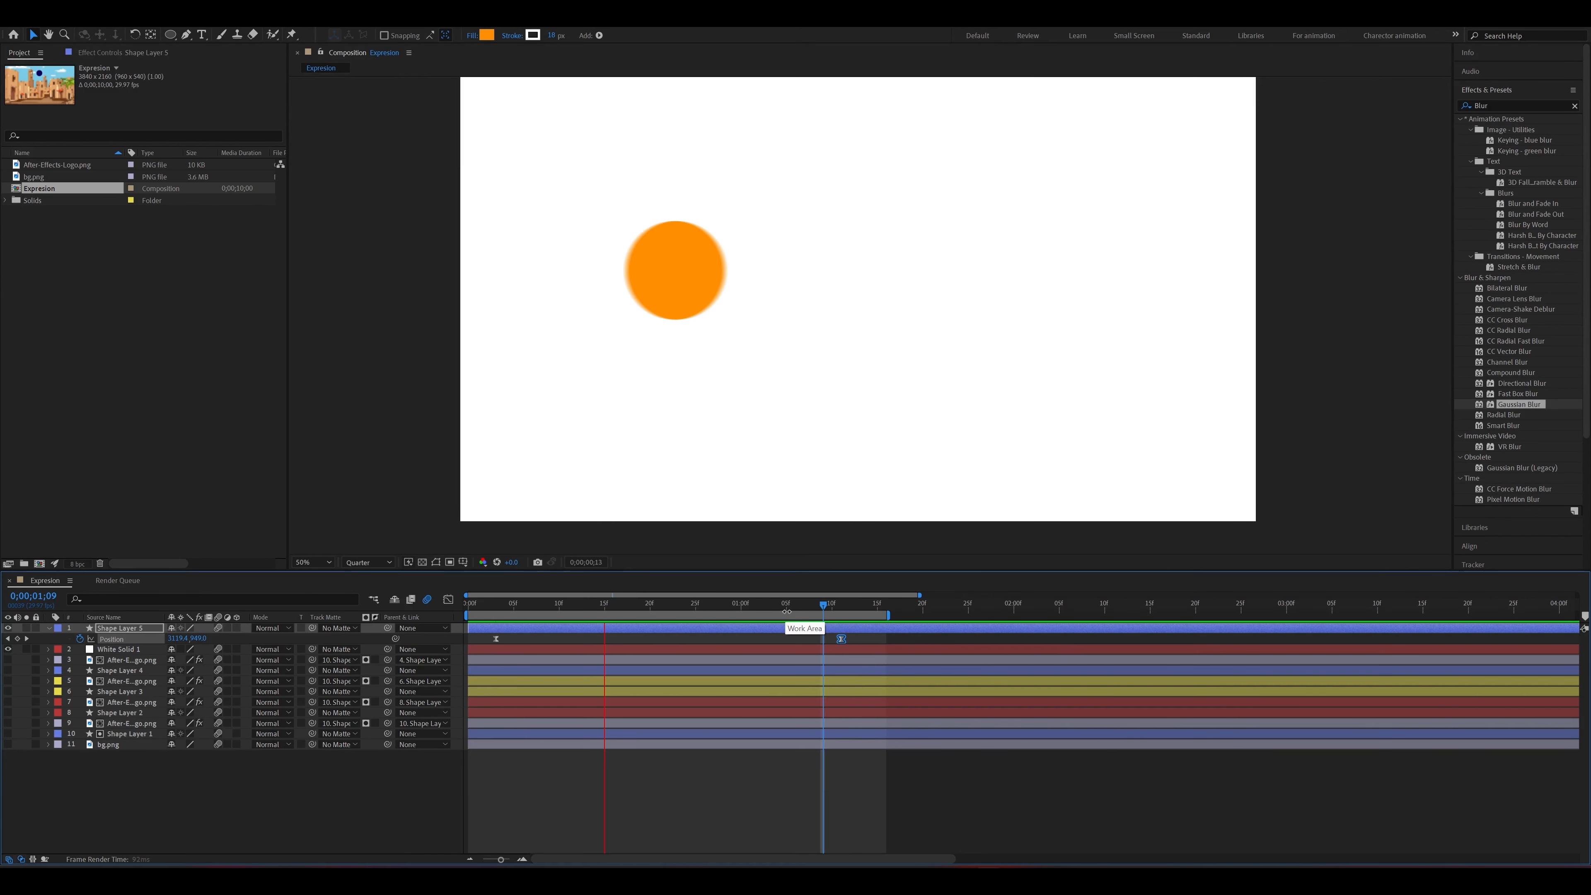
Toggle the circle's first position keyframe back to linear interpolation.
{"action": "left_click", "coordinate": [497, 639], "text": "shift"}
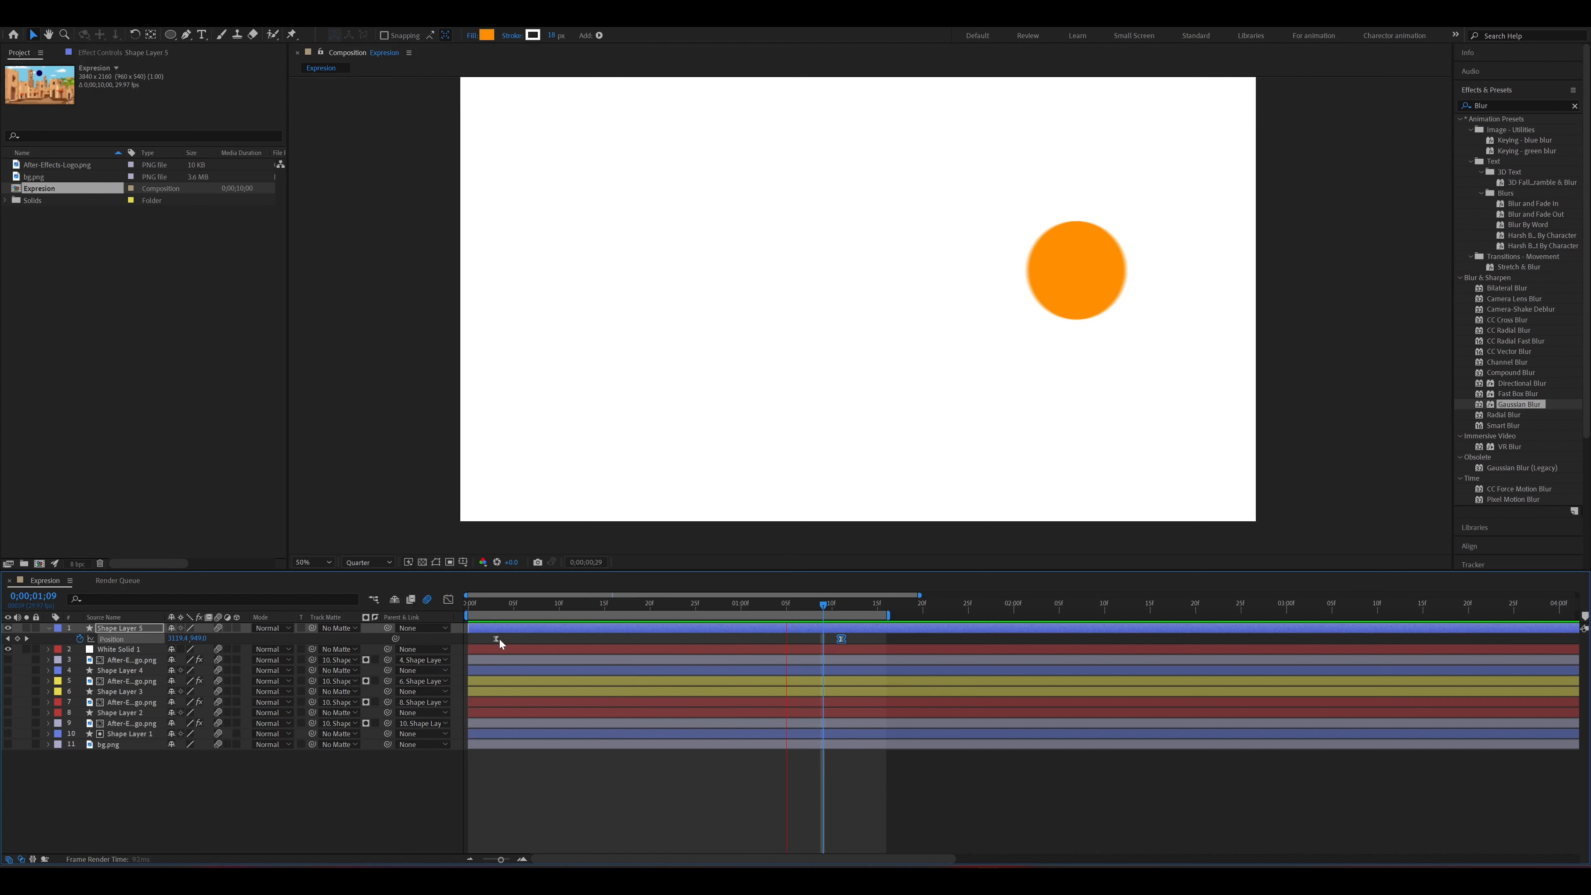
{"action": "left_click", "coordinate": [496, 638], "text": "ctrl"}
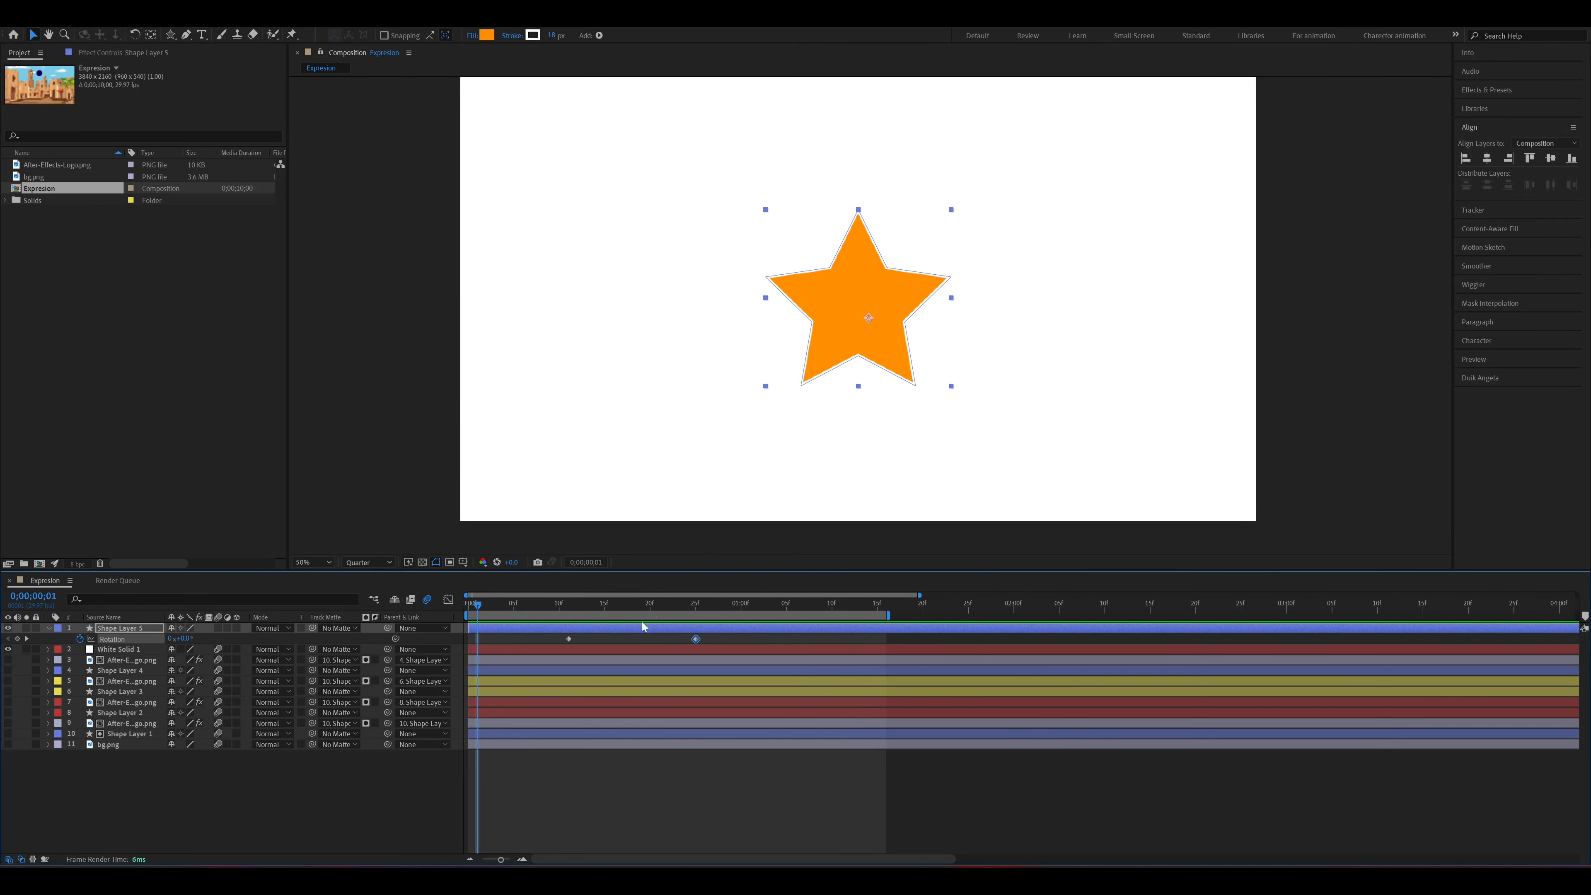
Set the star's rotation at its second keyframe to 1x+0° and preview the spin.
{"action": "left_click", "coordinate": [27, 639]}
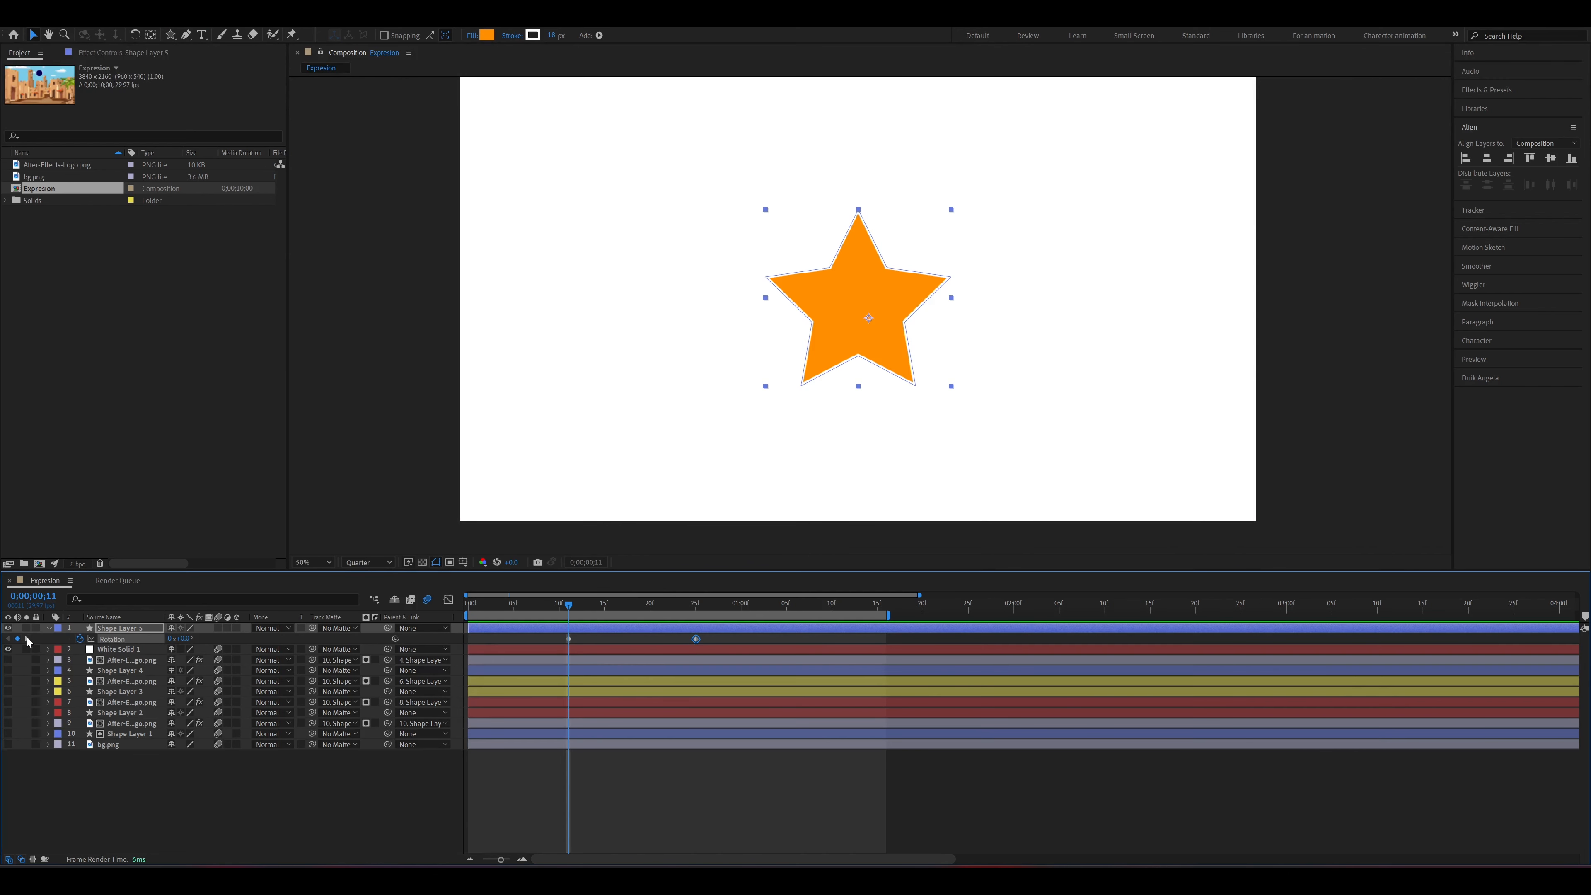
{"action": "left_click", "coordinate": [28, 639]}
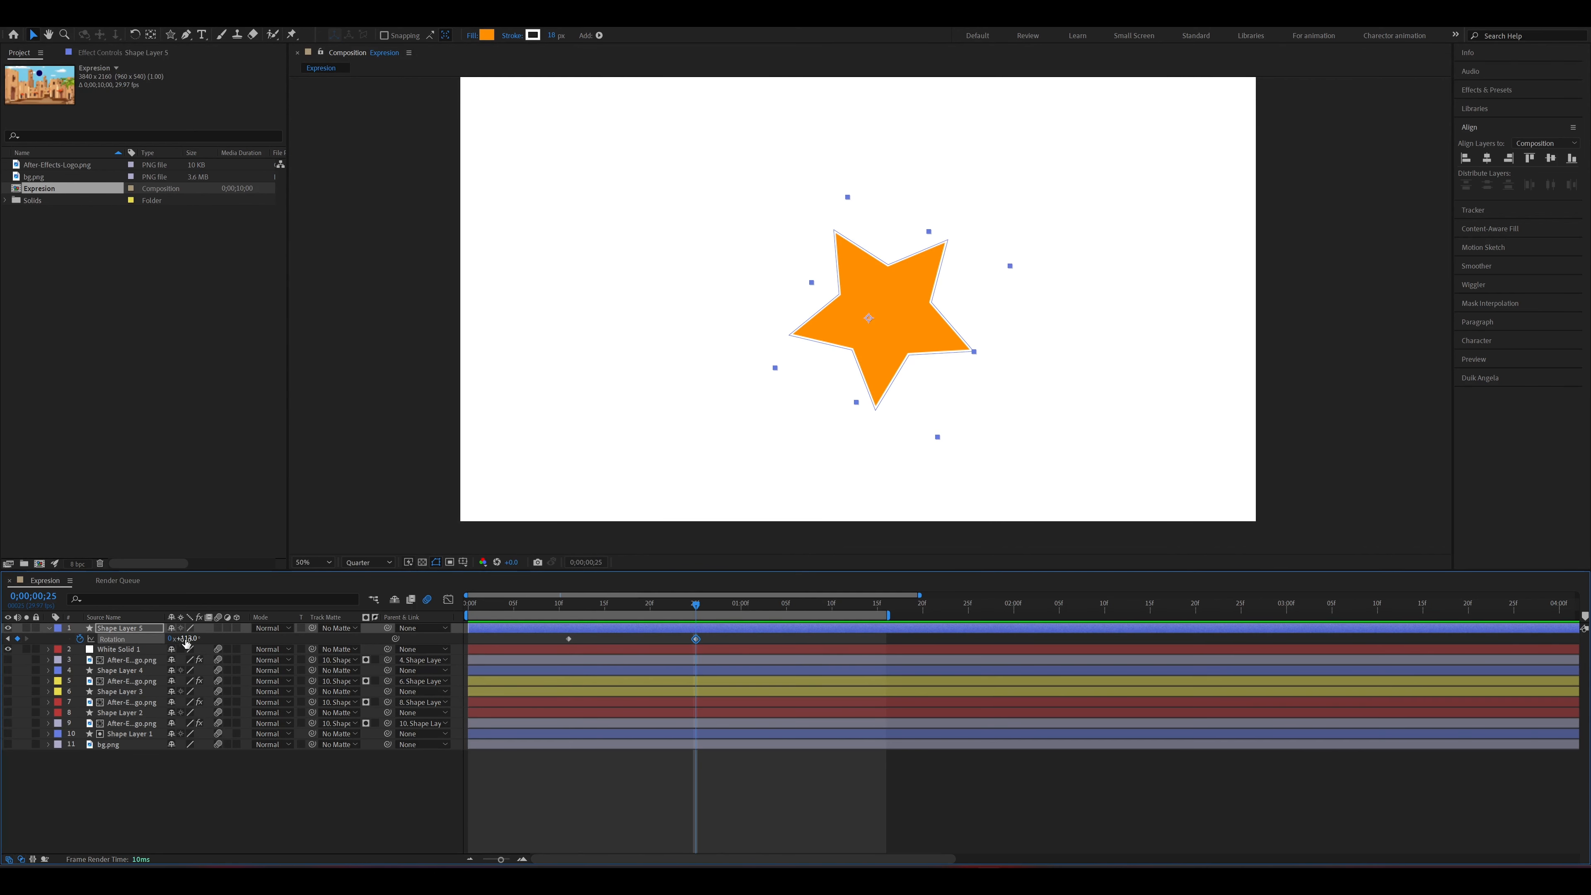
{"action": "left_click", "coordinate": [186, 640]}
{"action": "type", "text": "0"}
{"action": "key", "text": "Return"}
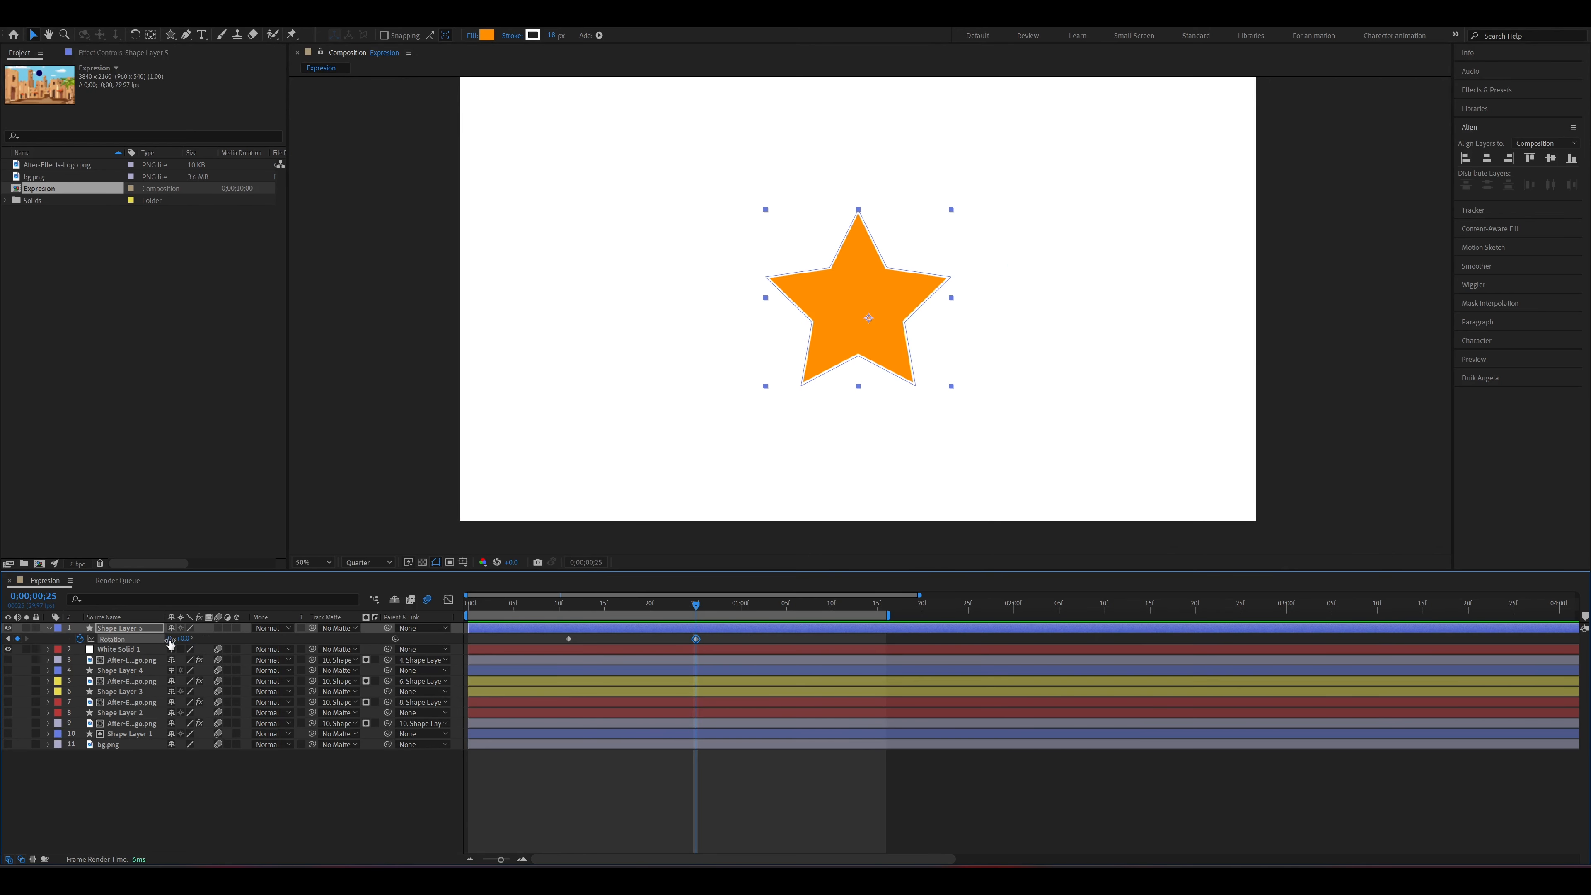
{"action": "left_click", "coordinate": [169, 639]}
{"action": "type", "text": "1"}
{"action": "key", "text": "Return"}
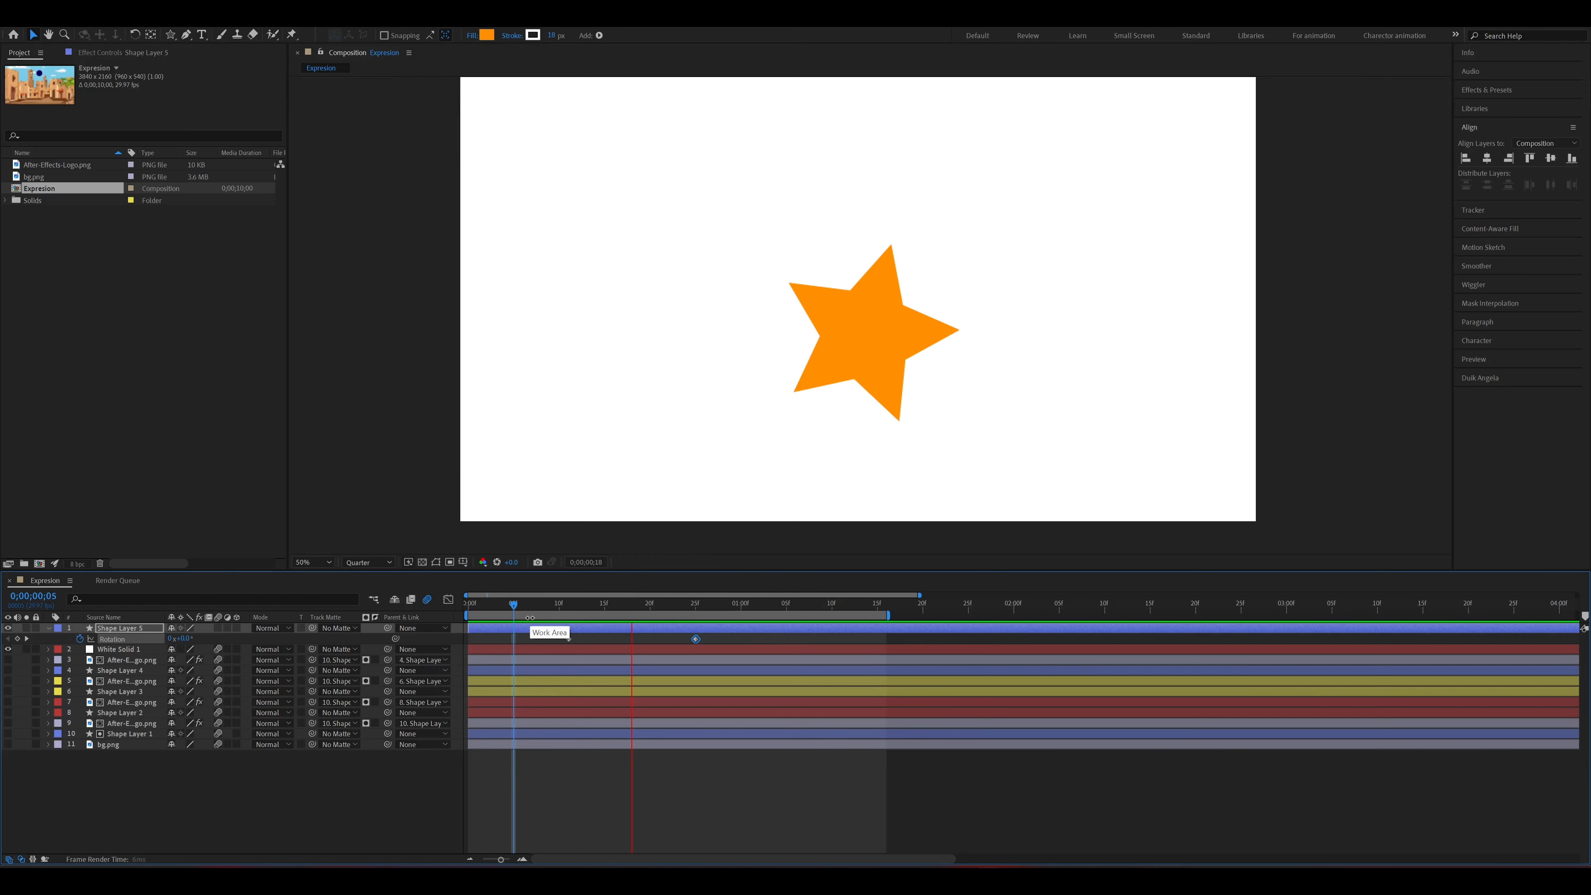
{"action": "key", "text": "space"}
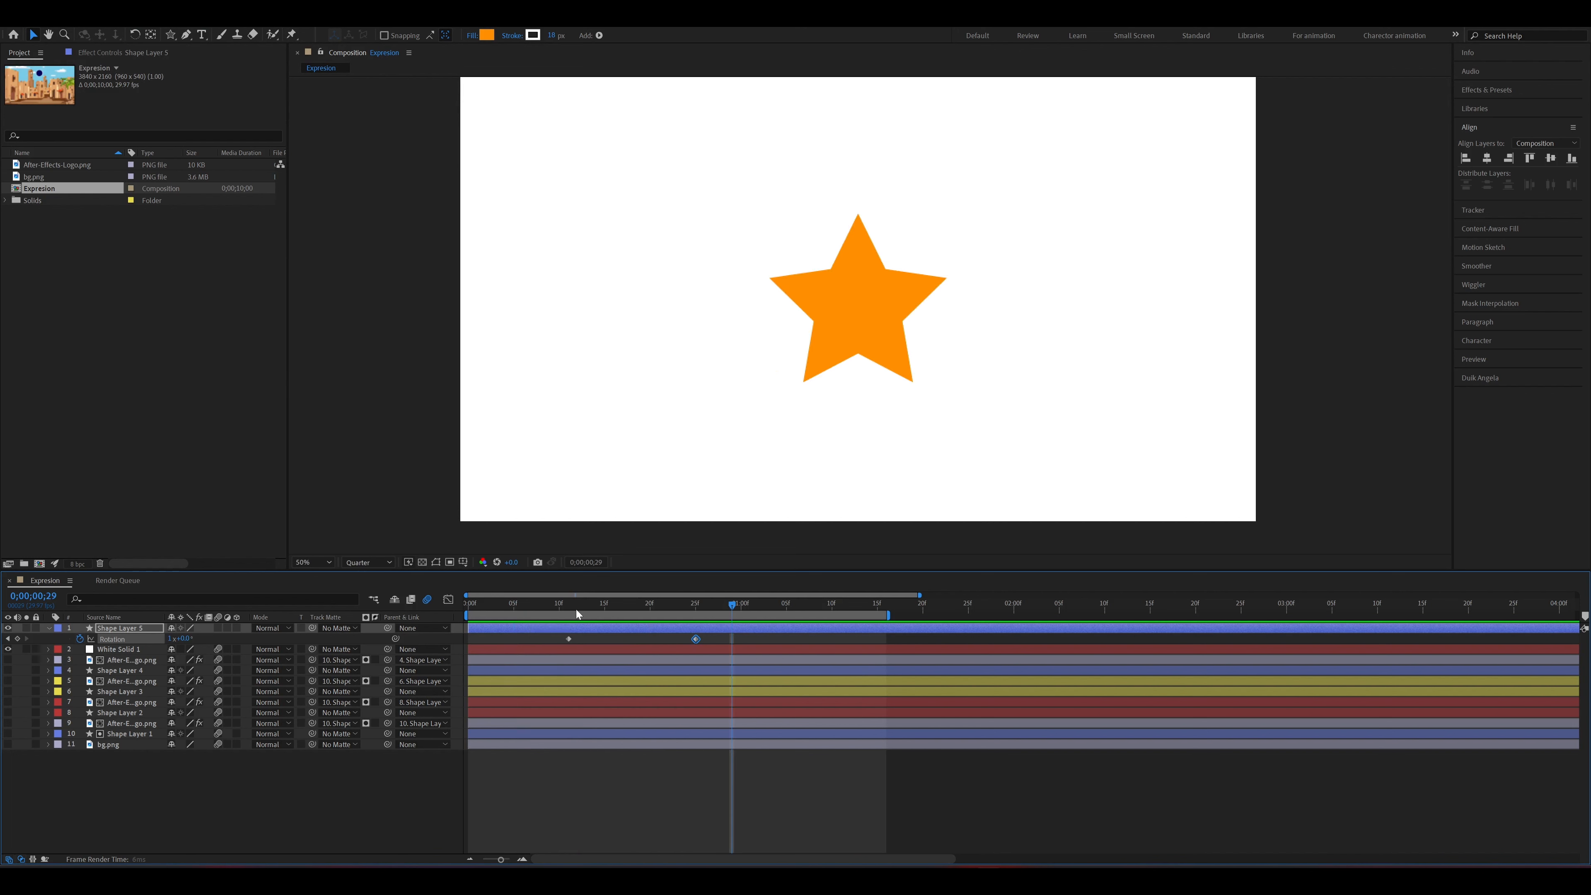
{"action": "key", "text": "space"}
Use the Pan Behind tool to move the star's anchor point to just below the star, midway between its two lower tips.
{"action": "key", "text": "y"}
{"action": "left_click", "coordinate": [874, 322]}
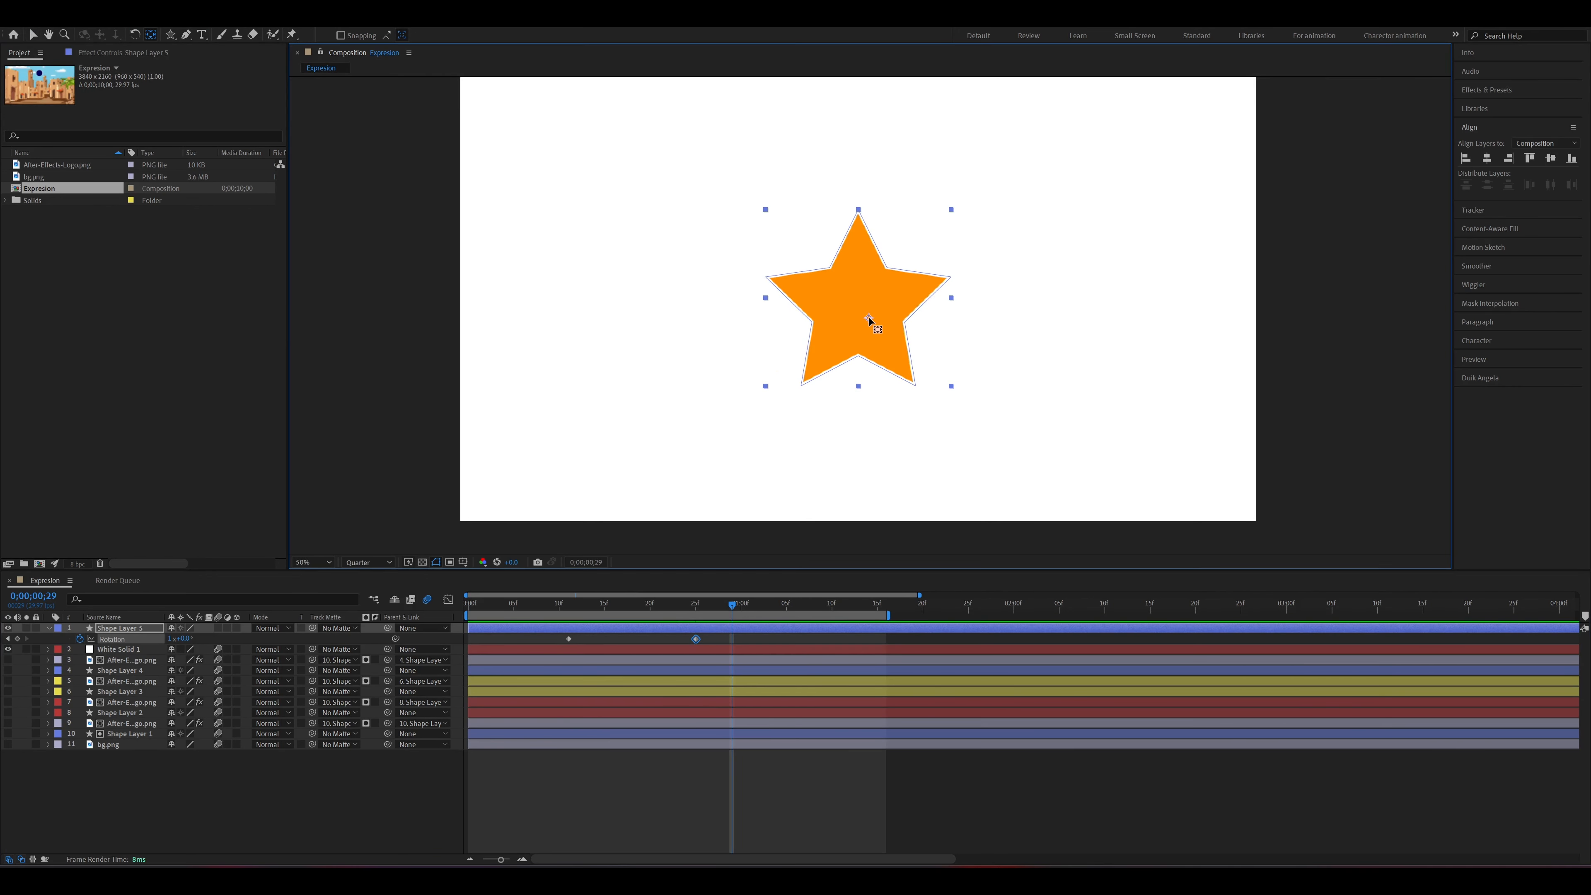
{"action": "key", "text": "v"}
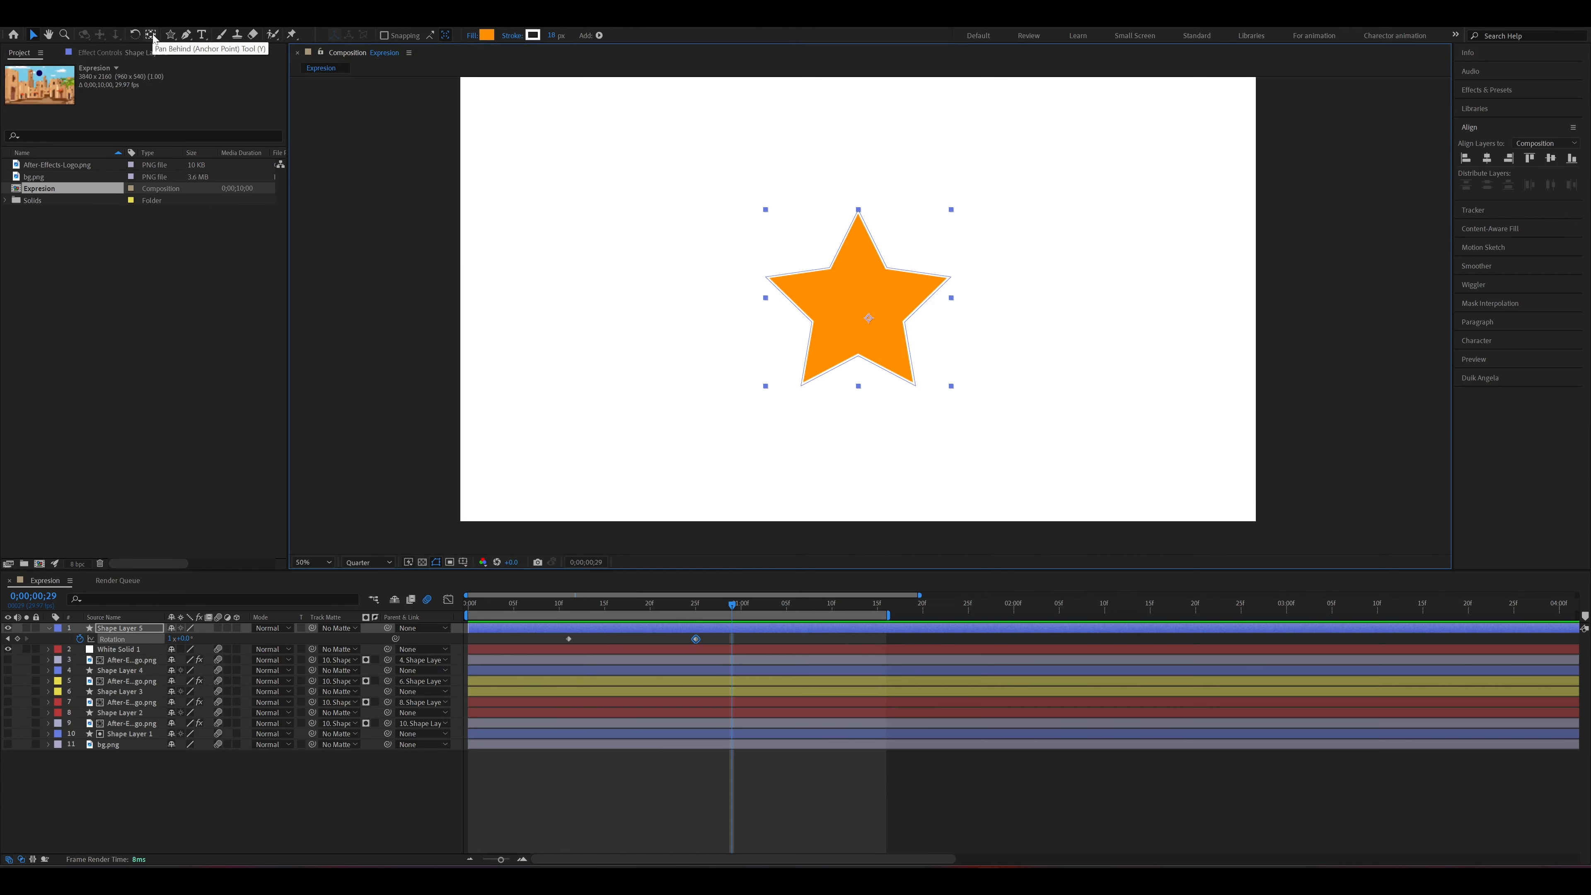
{"action": "left_click", "coordinate": [152, 35]}
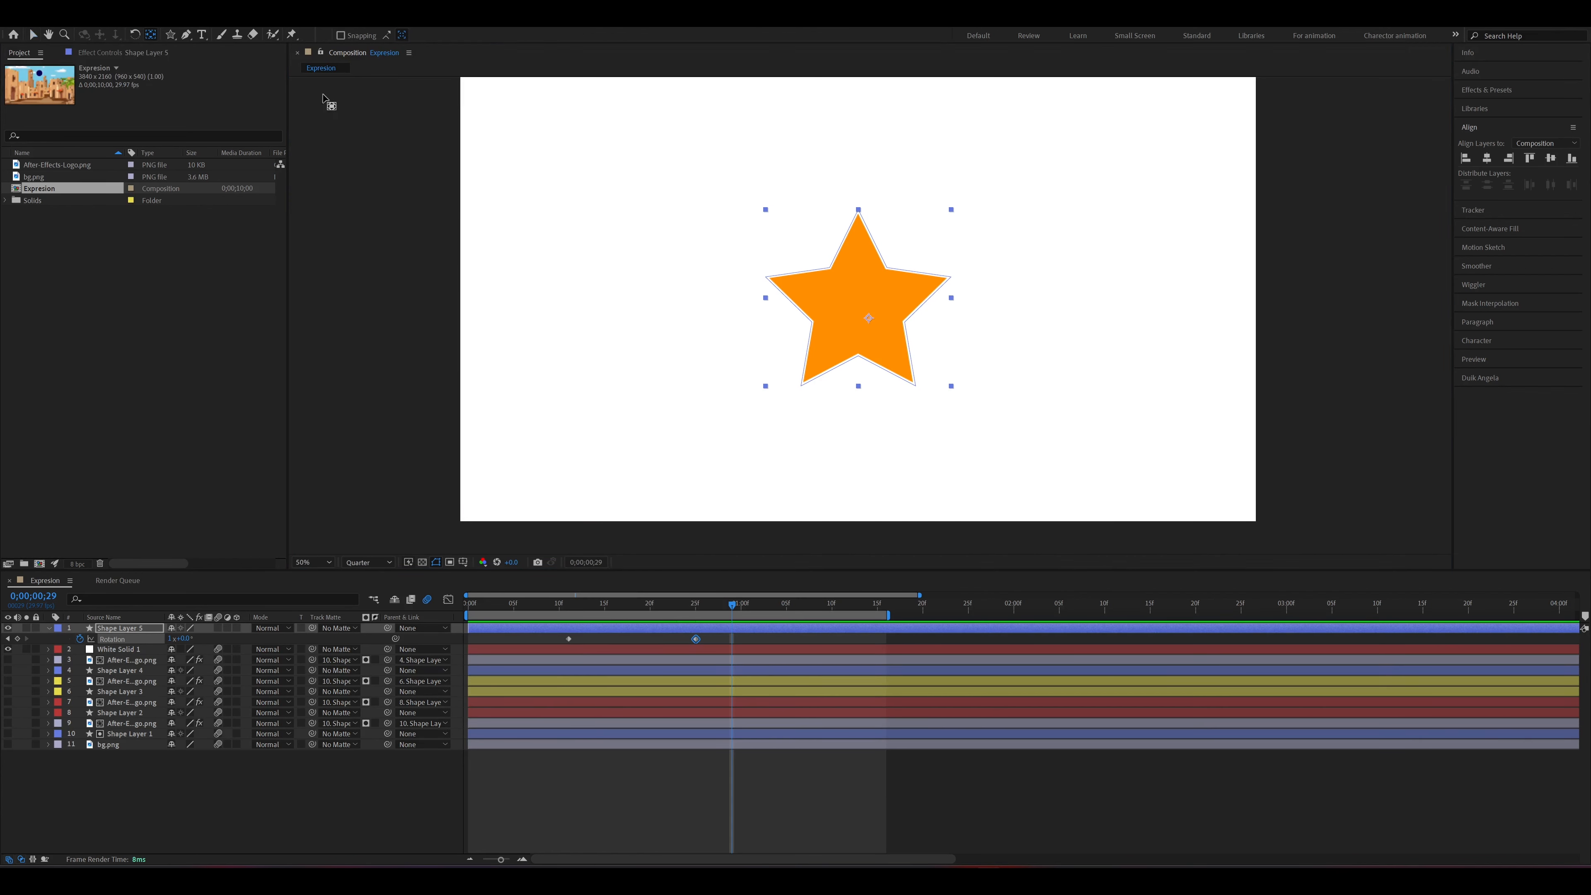
{"action": "left_click_drag", "start_coordinate": [869, 321], "coordinate": [859, 398]}
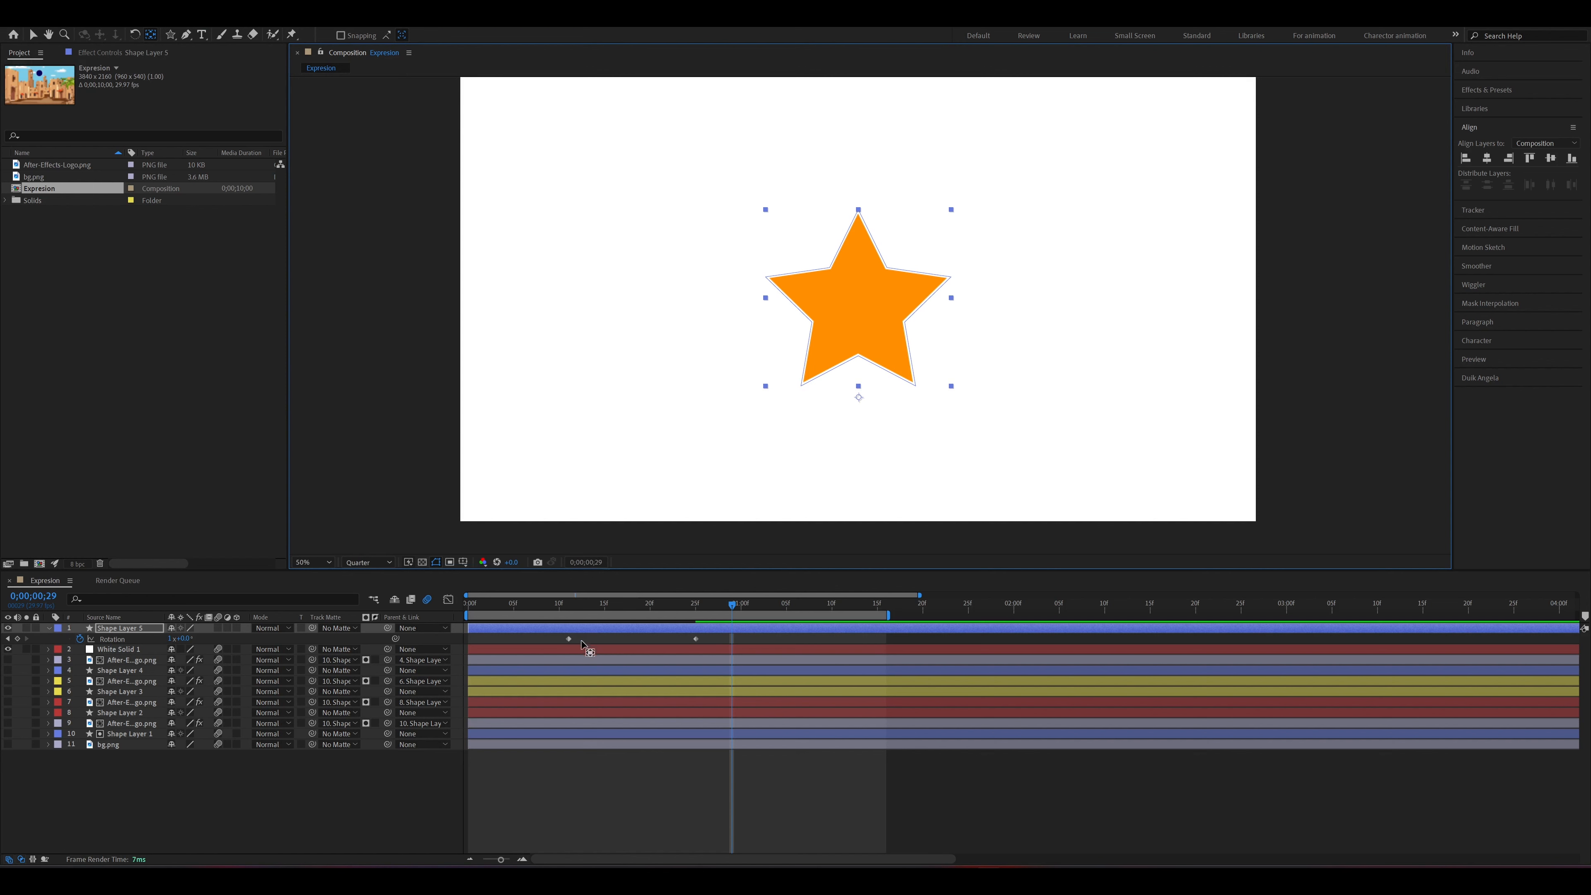
Preview the star's rotation around the repositioned anchor point.
{"action": "left_click", "coordinate": [570, 608]}
{"action": "key", "text": "space"}
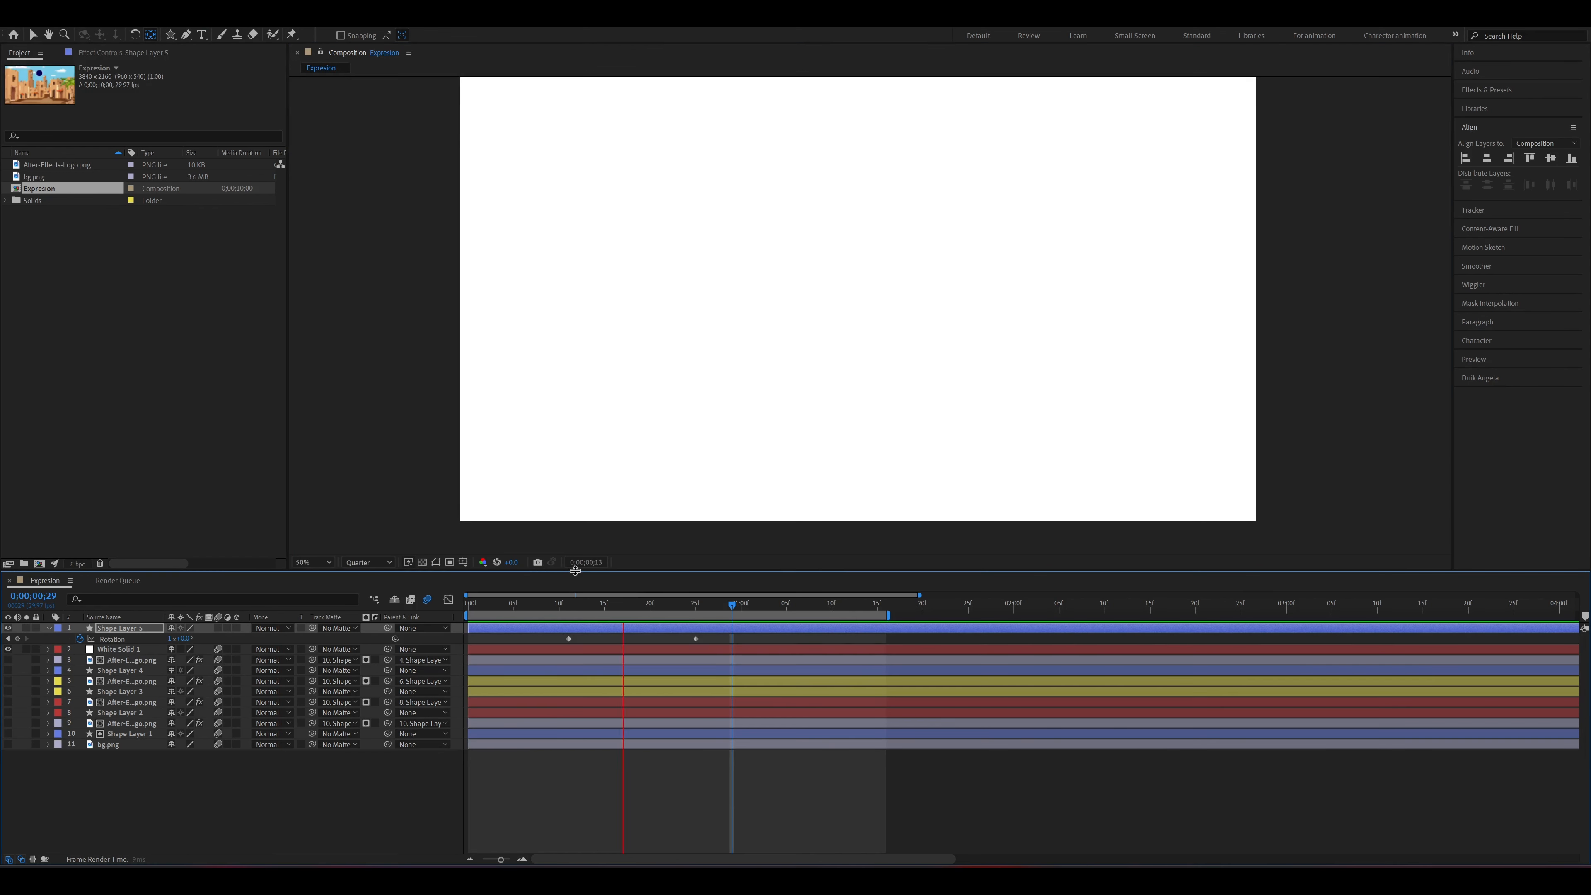
{"action": "key", "text": "space"}
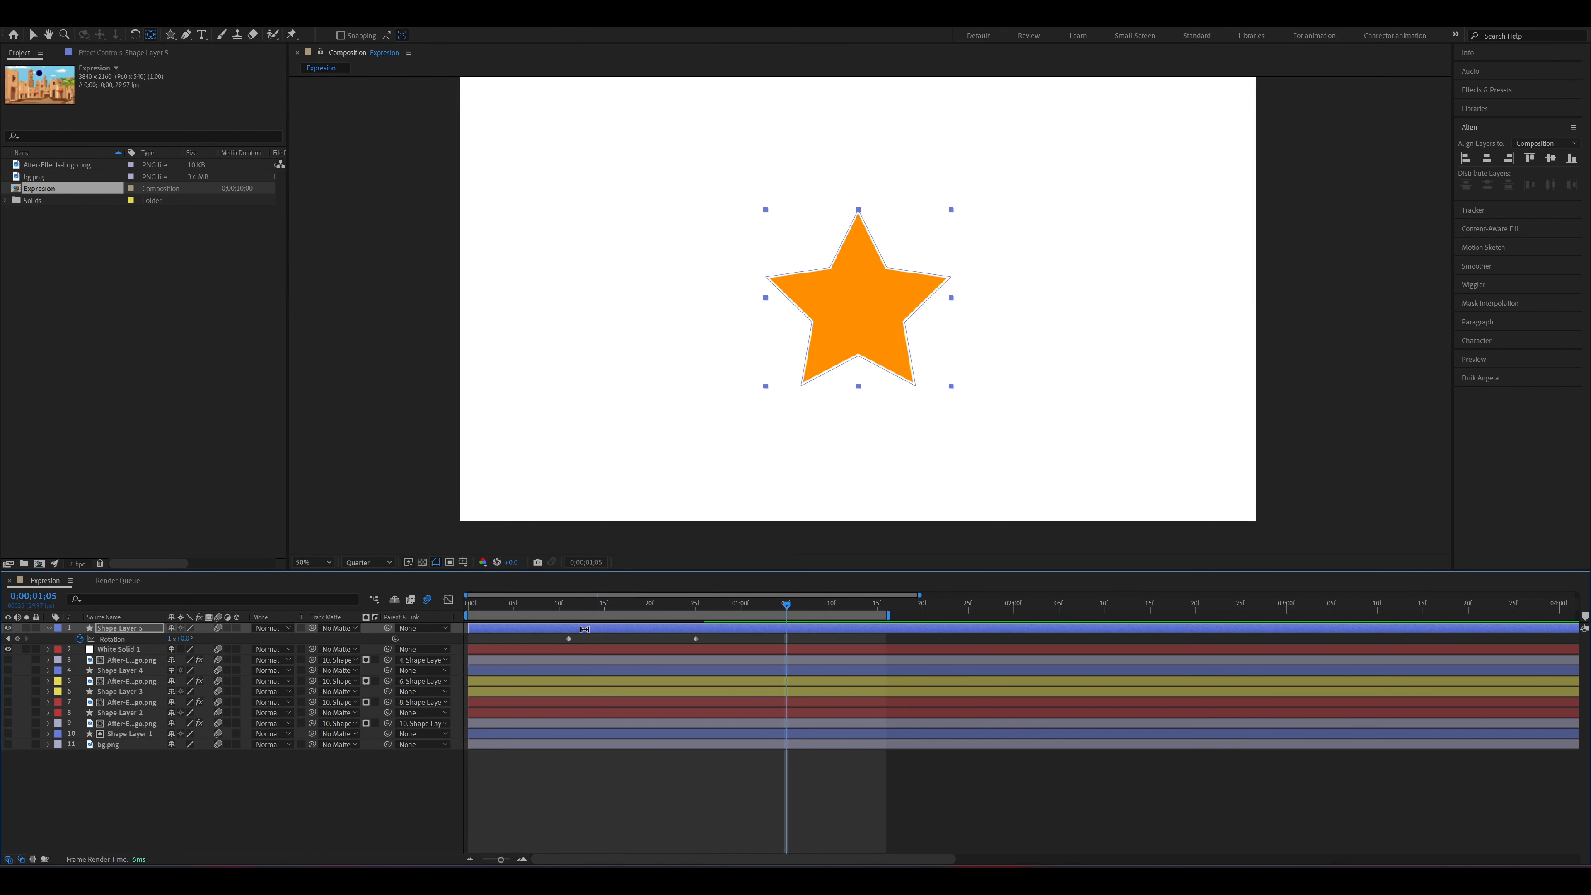
{"action": "key", "text": "space"}
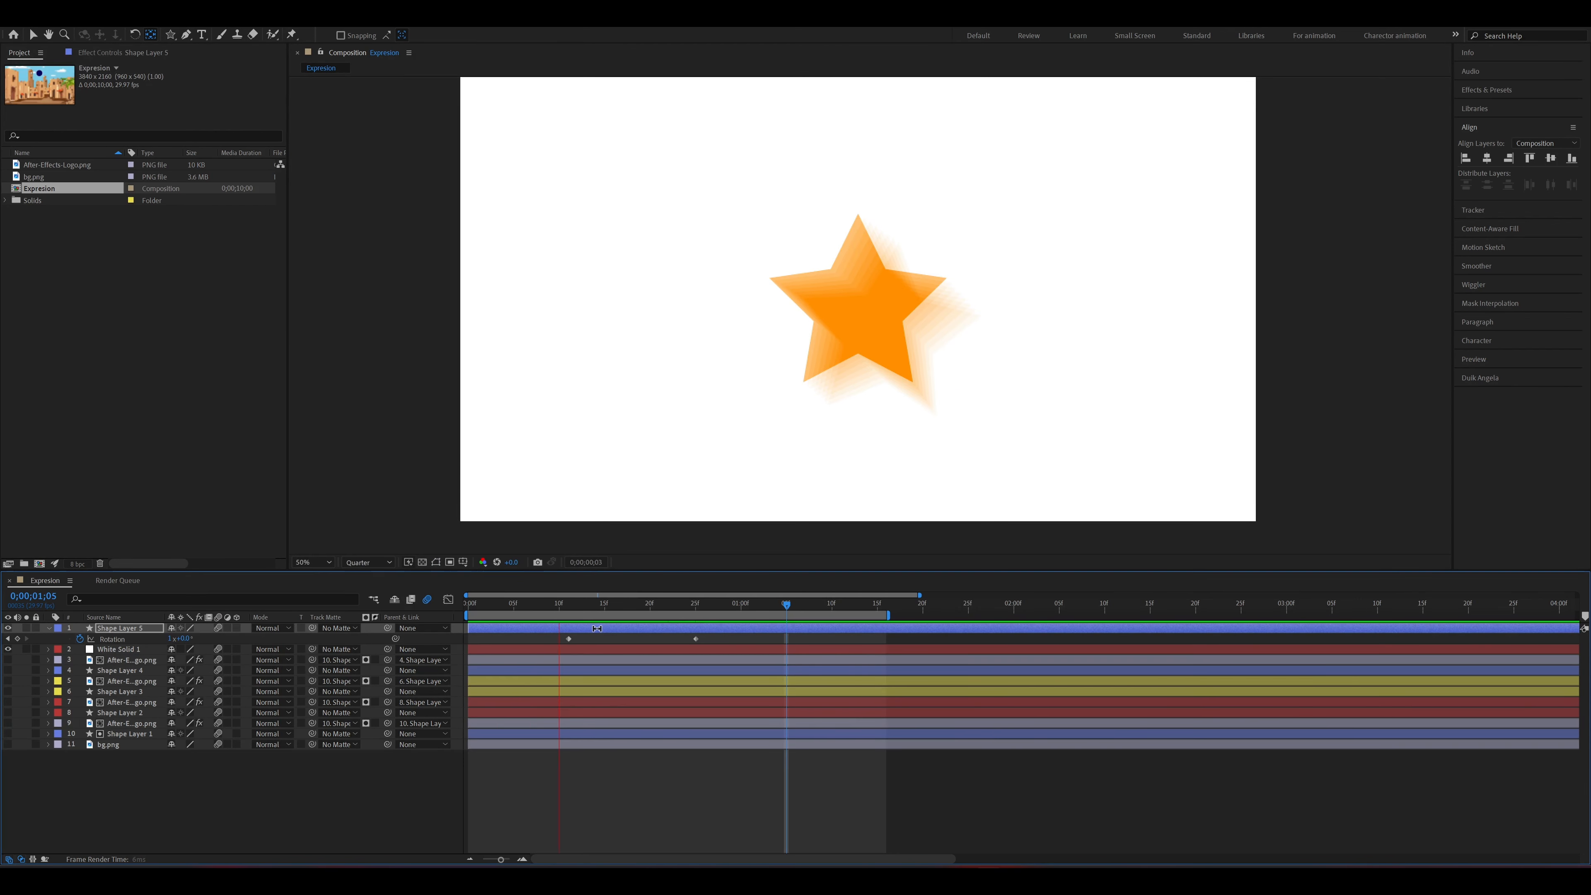
{"action": "key", "text": "space"}
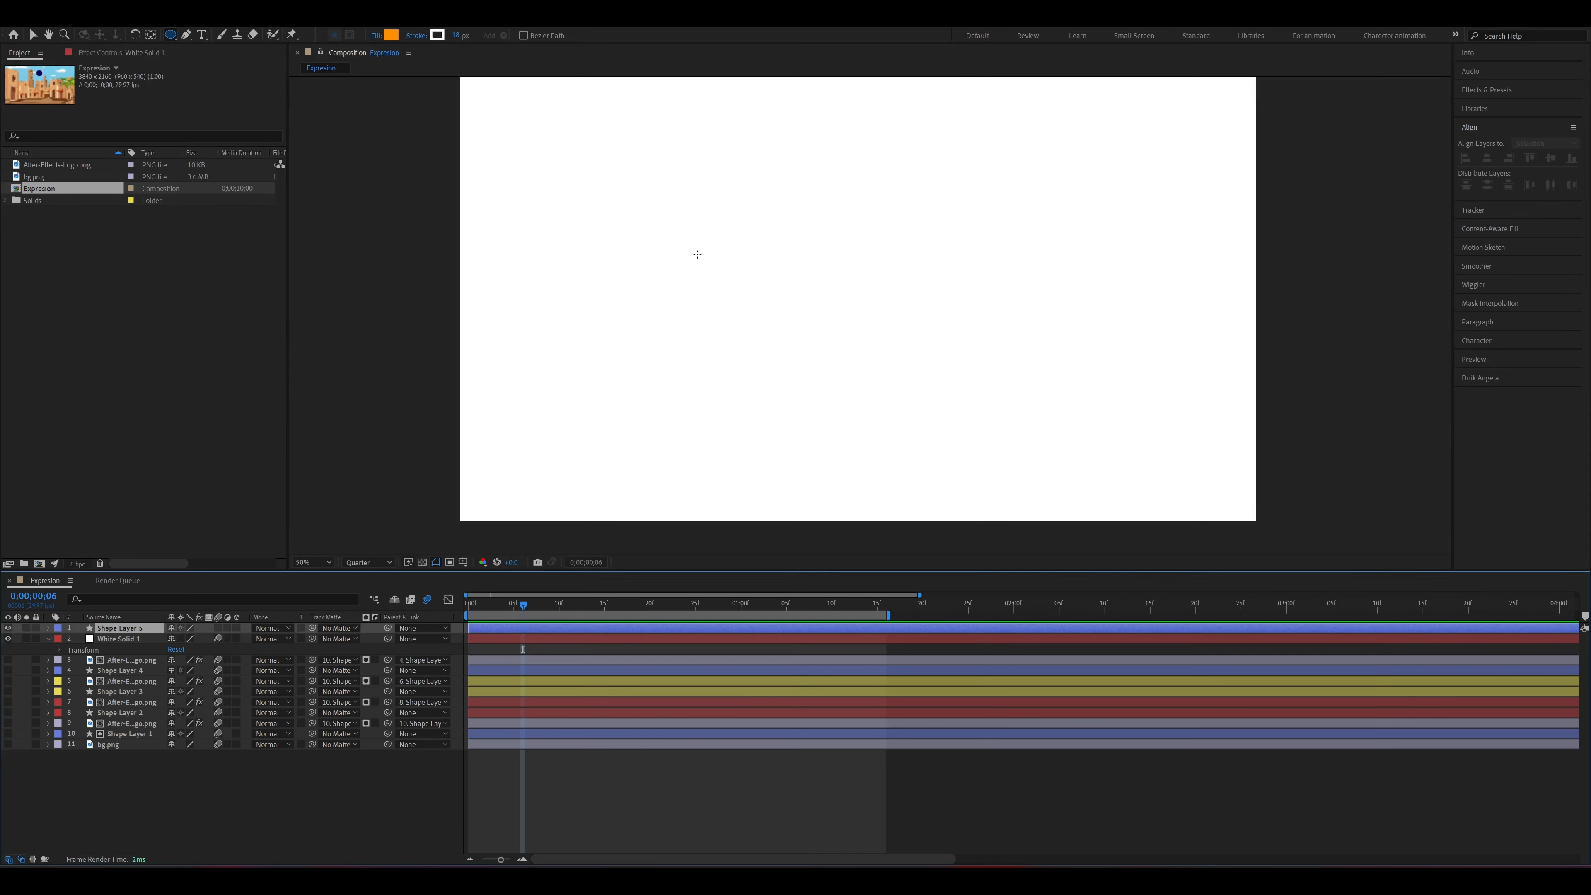
Draw an orange circle near the composition's centre on a shape layer above White Solid 1, and collapse the solid's properties.
{"action": "left_click_drag", "start_coordinate": [640, 217], "coordinate": [753, 328]}
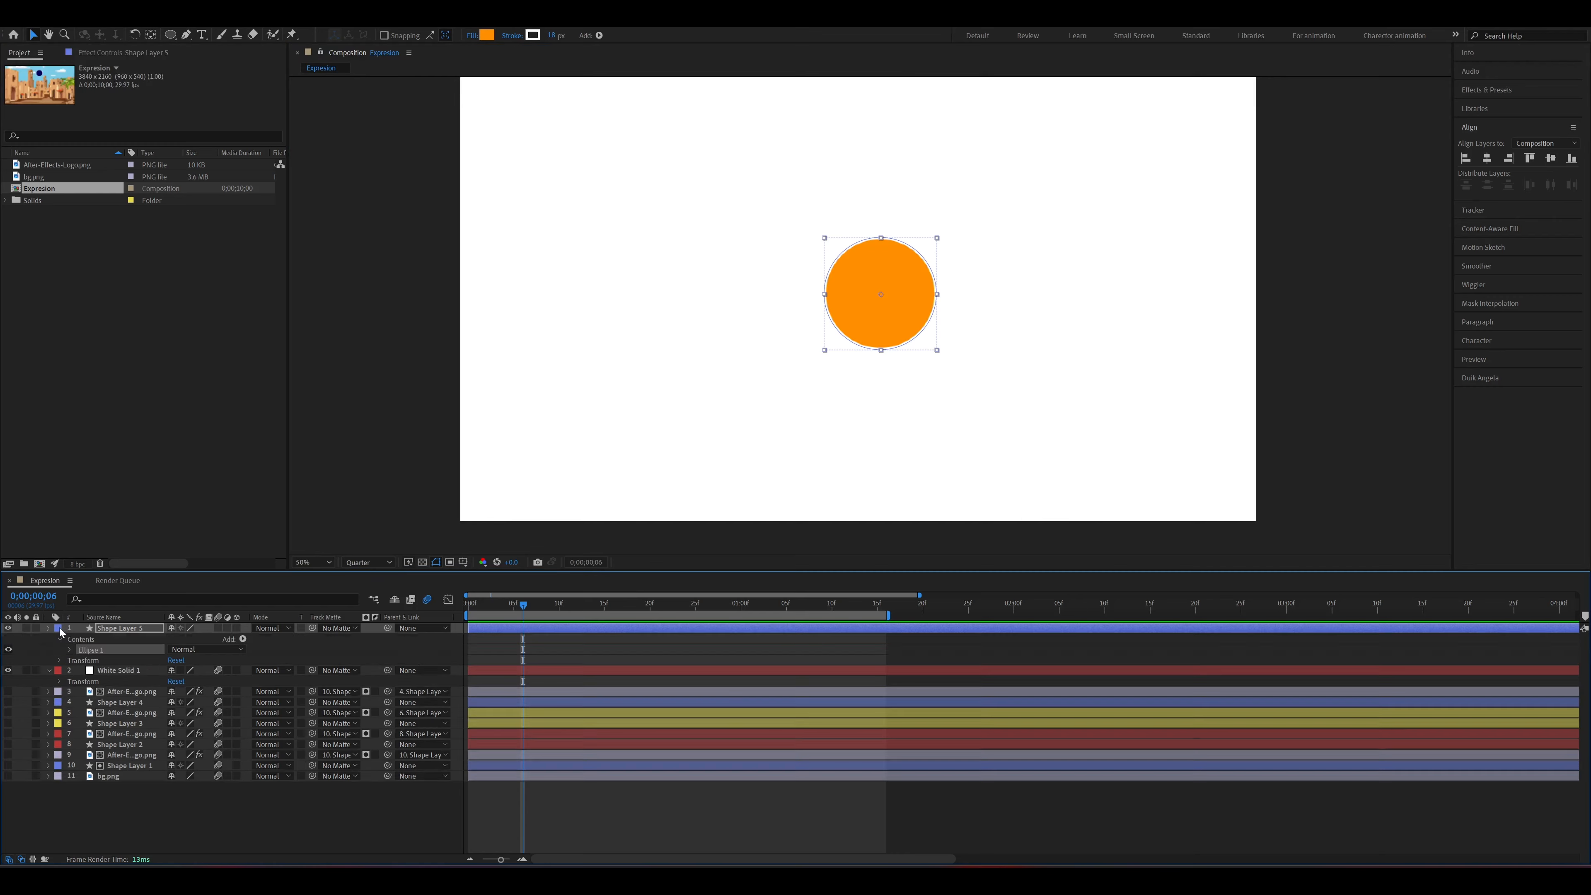
{"action": "left_click", "coordinate": [110, 639]}
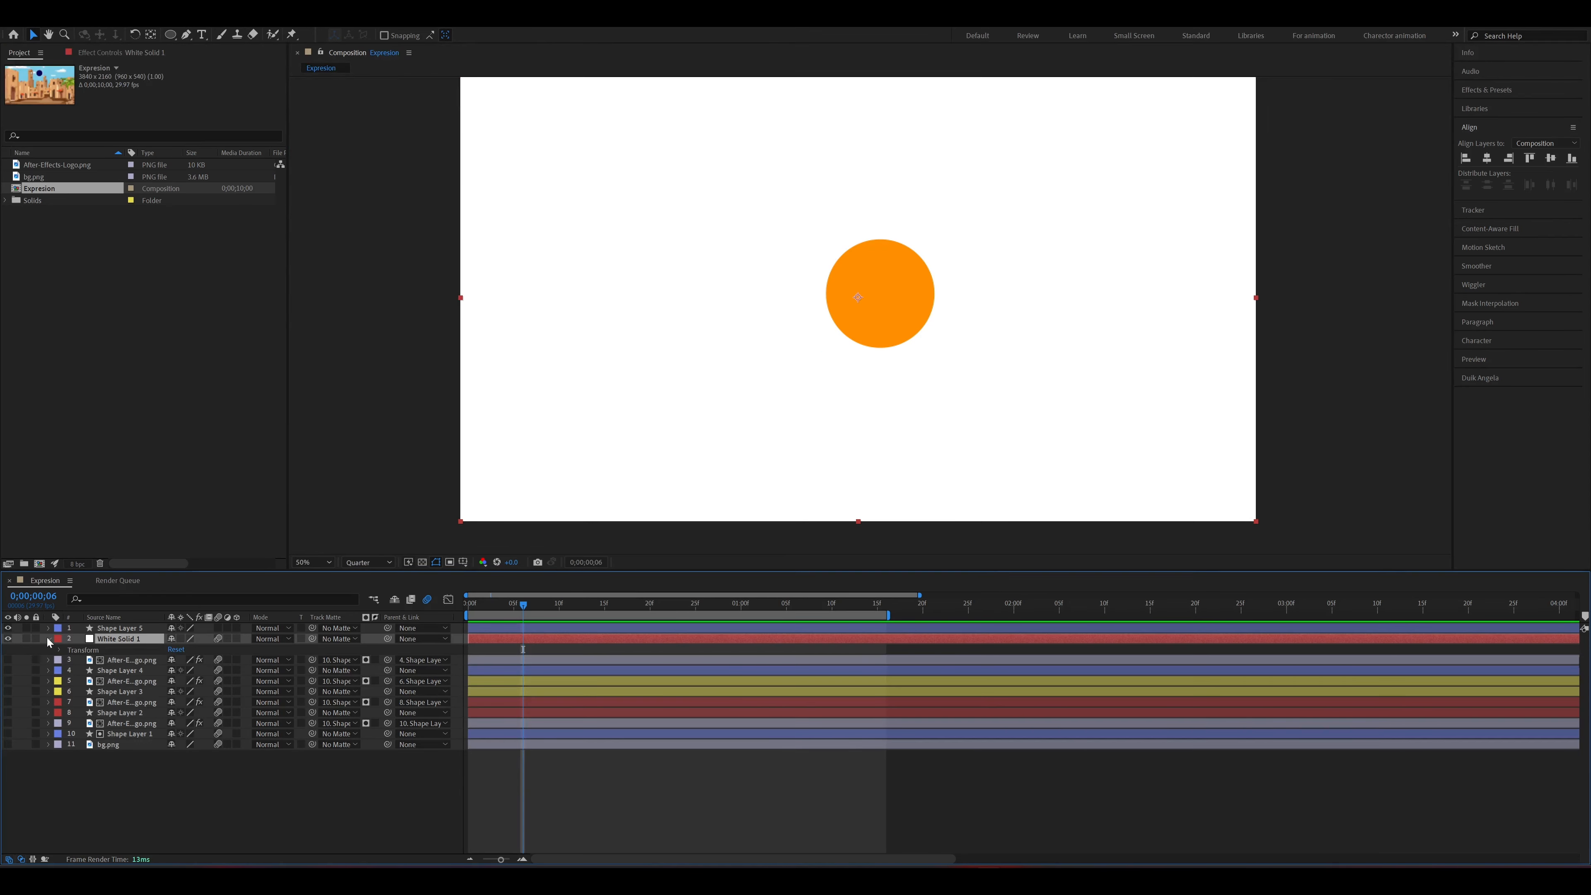
{"action": "left_click", "coordinate": [49, 639]}
With the circle's shape layer selected, draw a second, slightly larger circle to the left of the first in the same layer.
{"action": "left_click", "coordinate": [117, 629]}
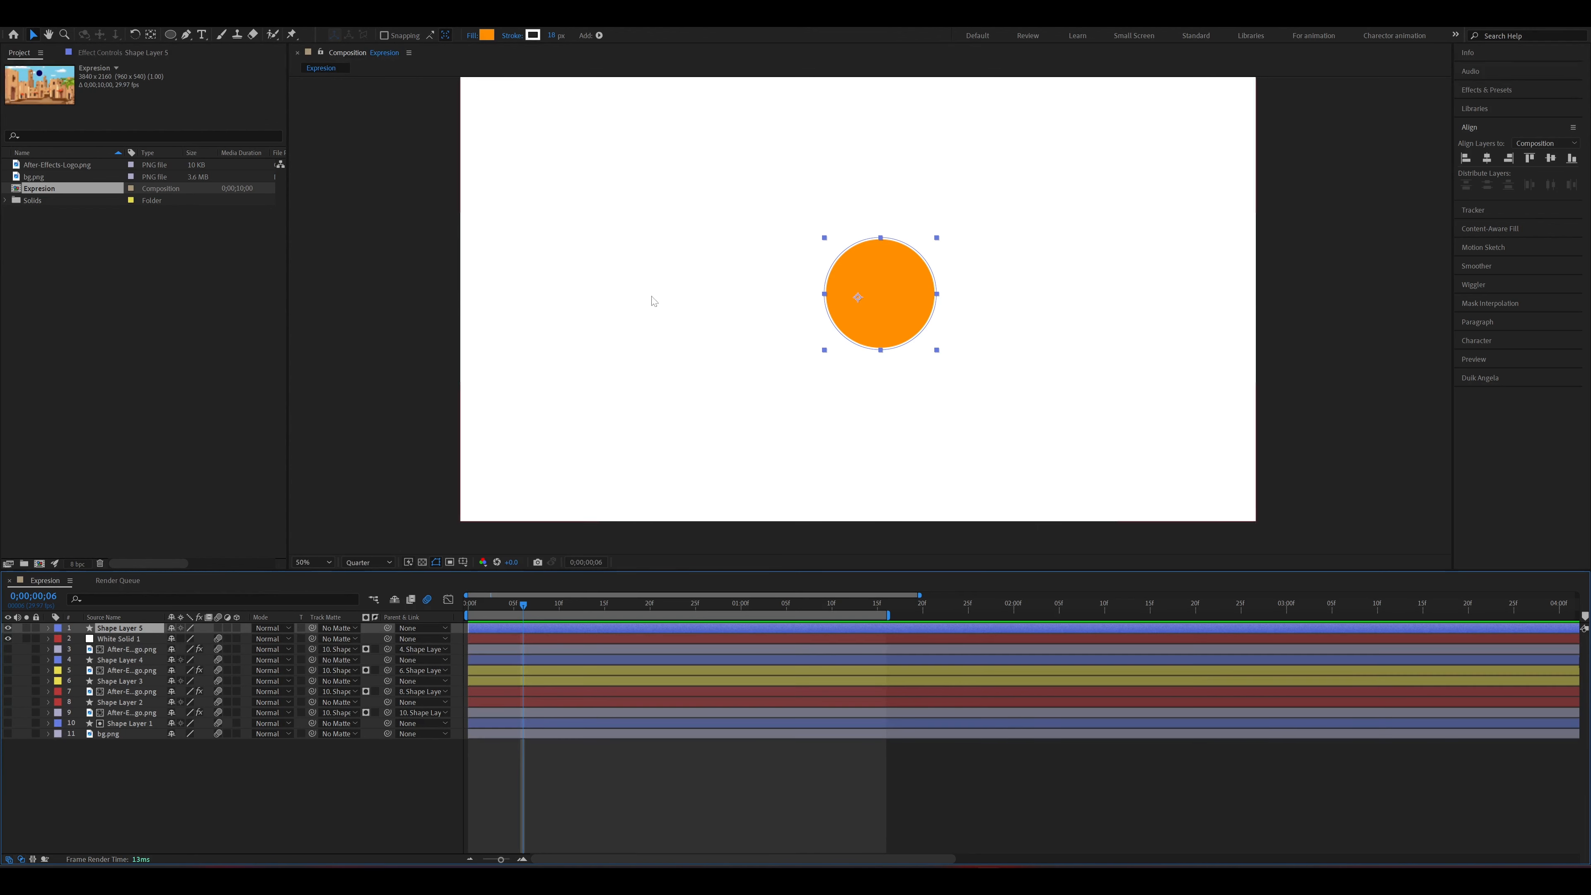
{"action": "key", "text": "q"}
{"action": "left_click_drag", "start_coordinate": [632, 200], "coordinate": [760, 328]}
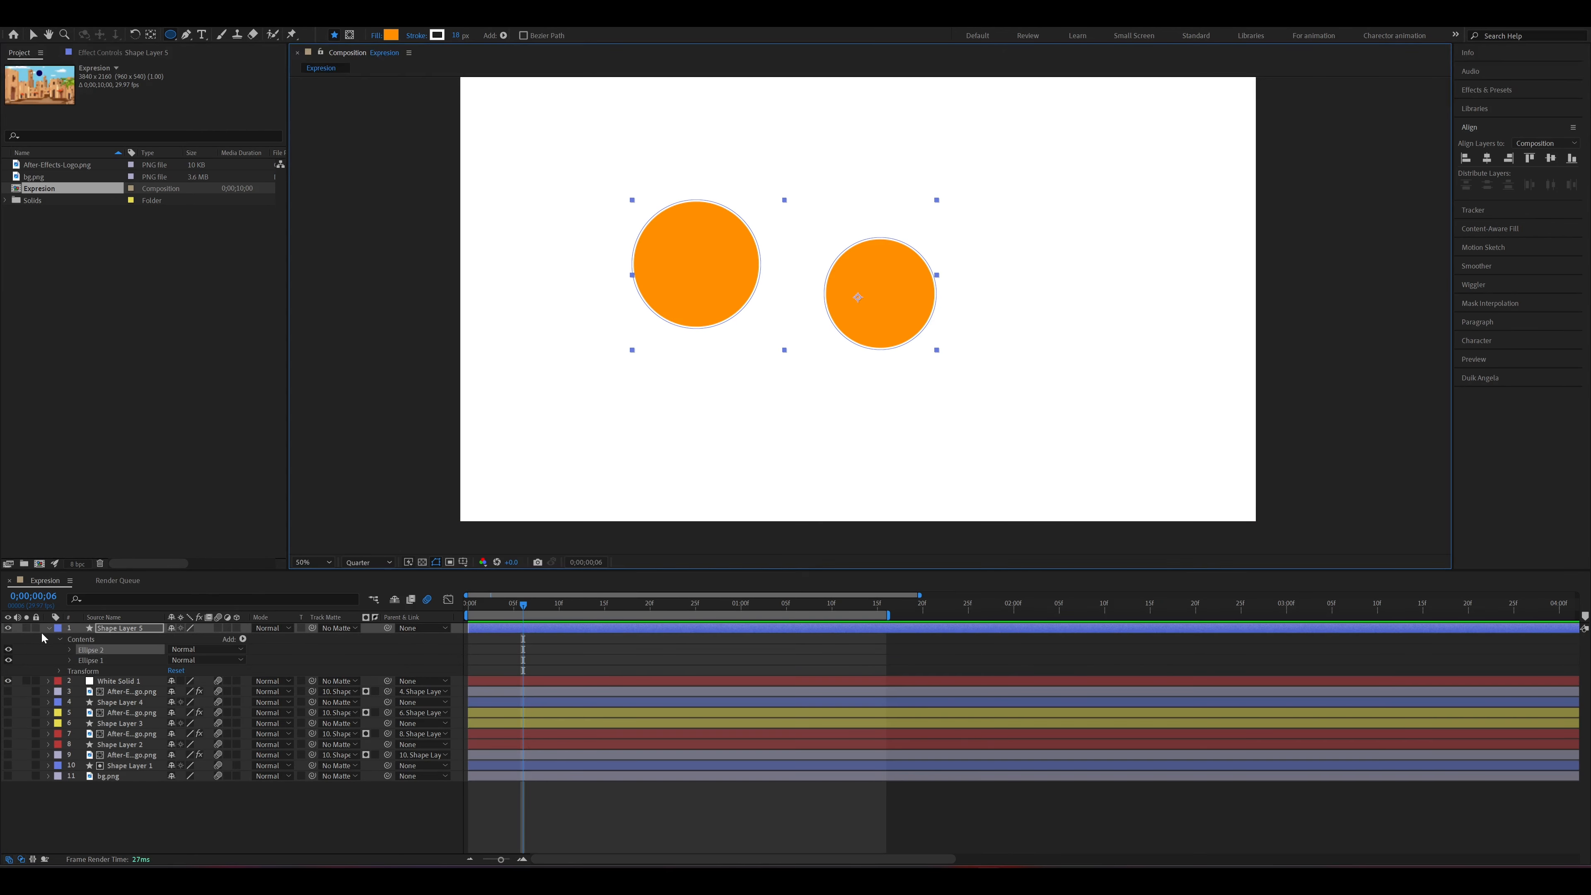
Select Ellipse 2 and Ellipse 1 in turn within the shape layer's contents, then select the larger circle in the composition.
{"action": "left_click", "coordinate": [110, 648]}
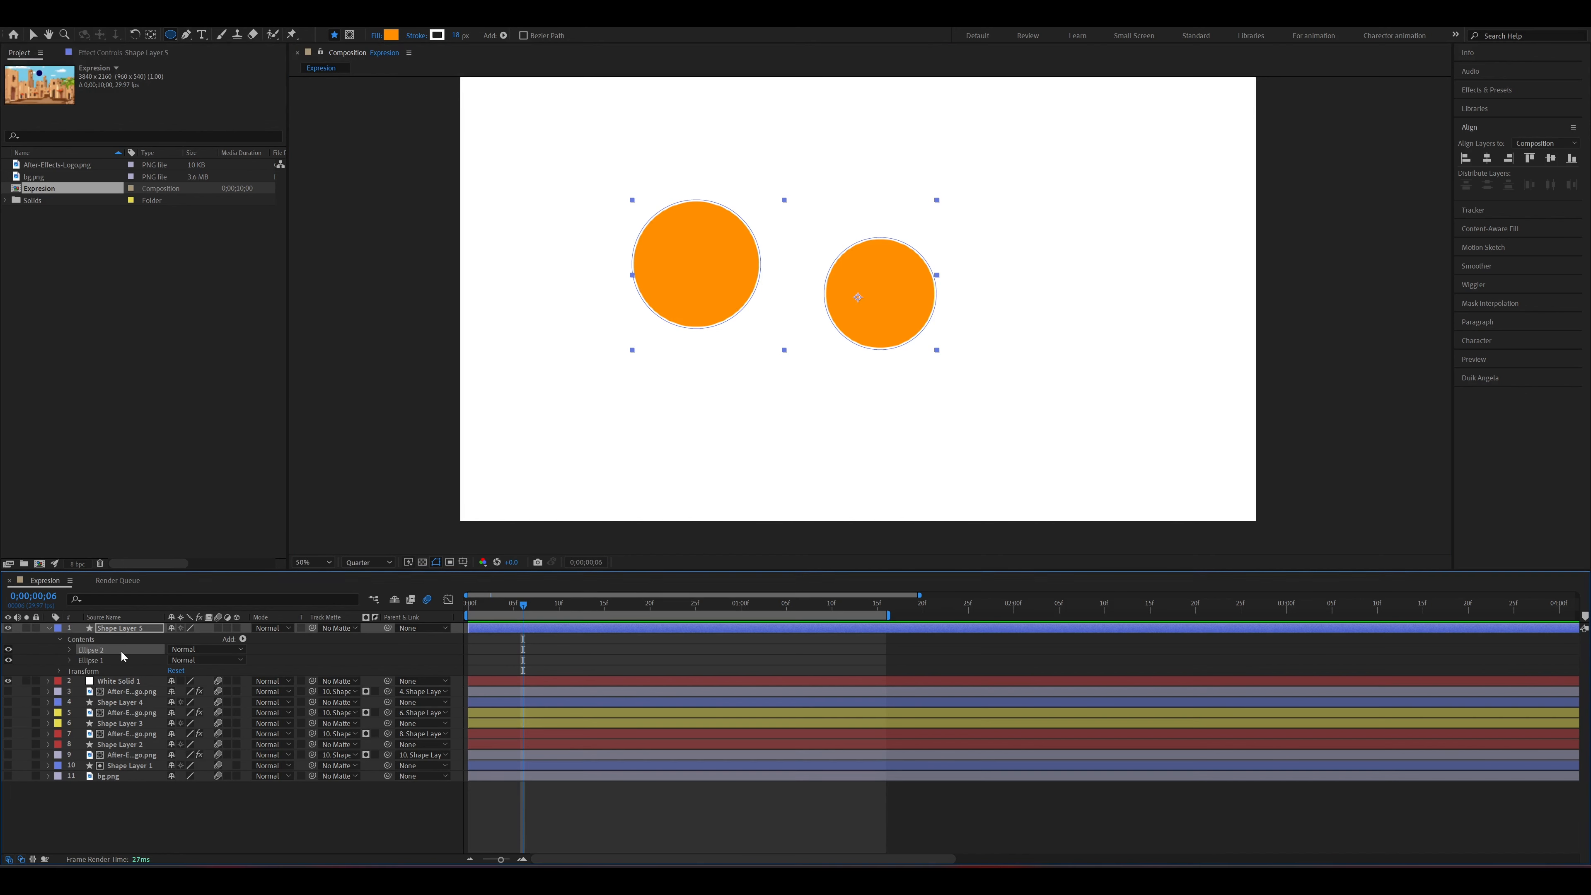
{"action": "left_click", "coordinate": [100, 658]}
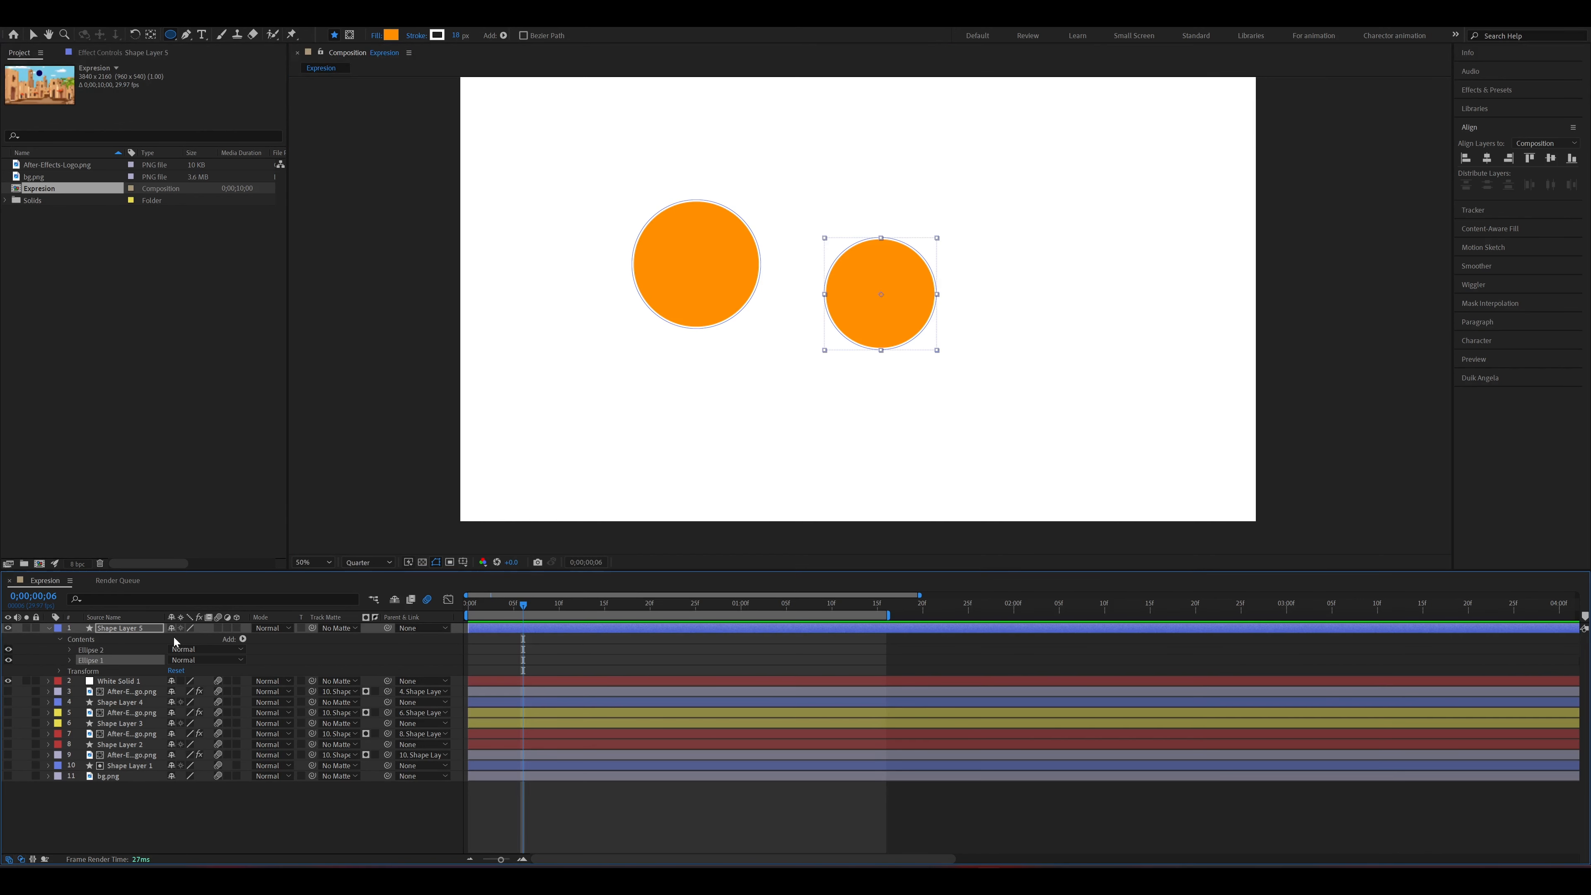
{"action": "key", "text": "v"}
{"action": "left_click", "coordinate": [687, 291]}
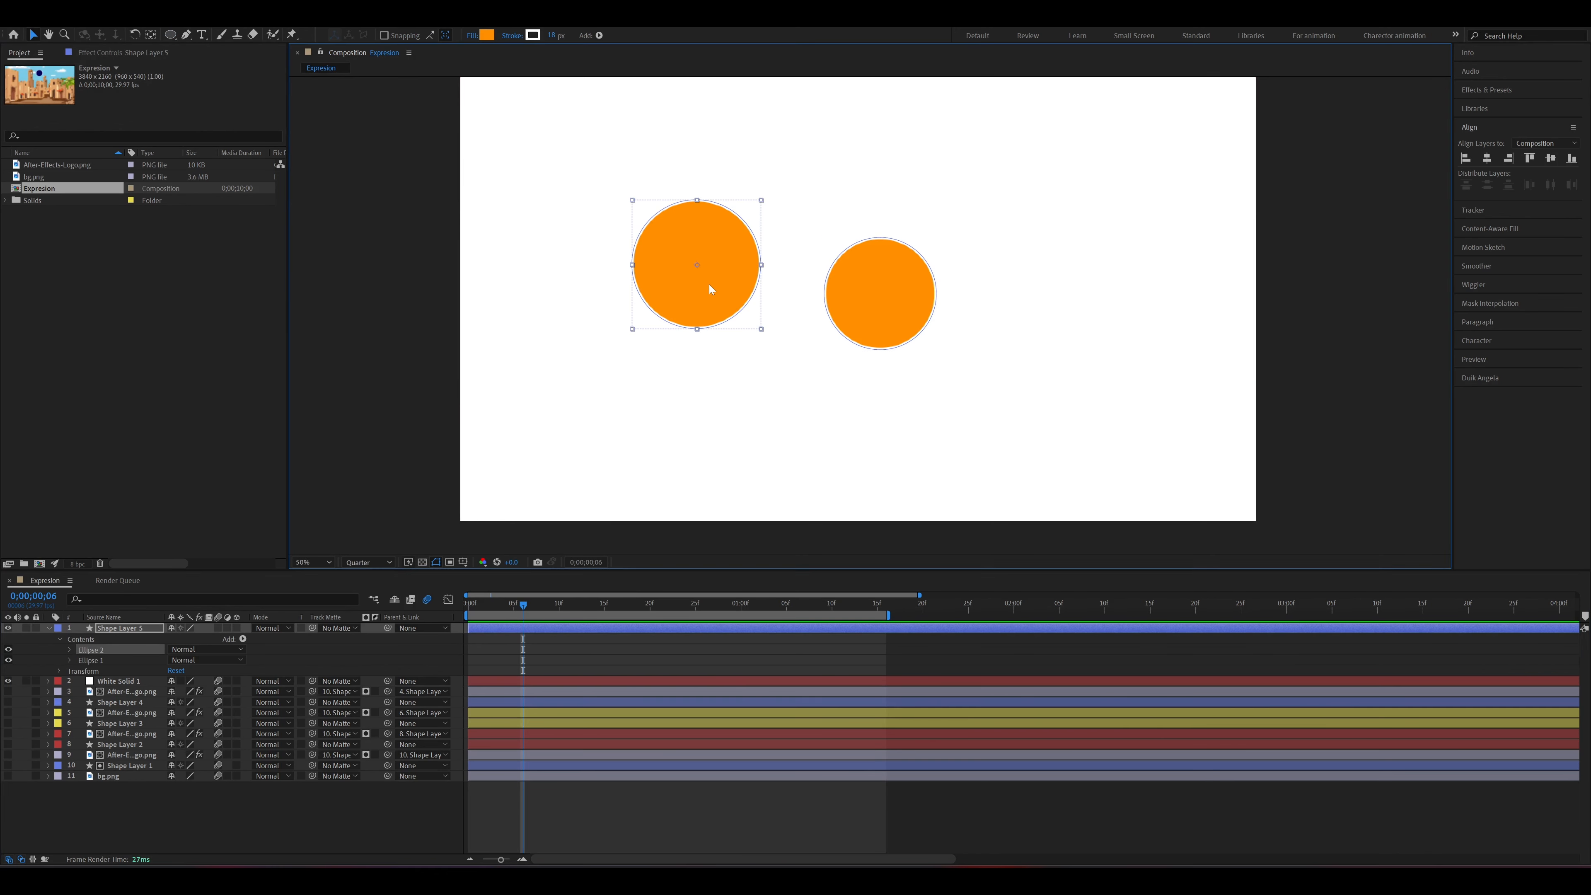
Move the whole shape layer with both circles down and to the right, then select only Ellipse 2 in its contents.
{"action": "left_click", "coordinate": [154, 626]}
{"action": "left_click_drag", "start_coordinate": [729, 266], "coordinate": [859, 329]}
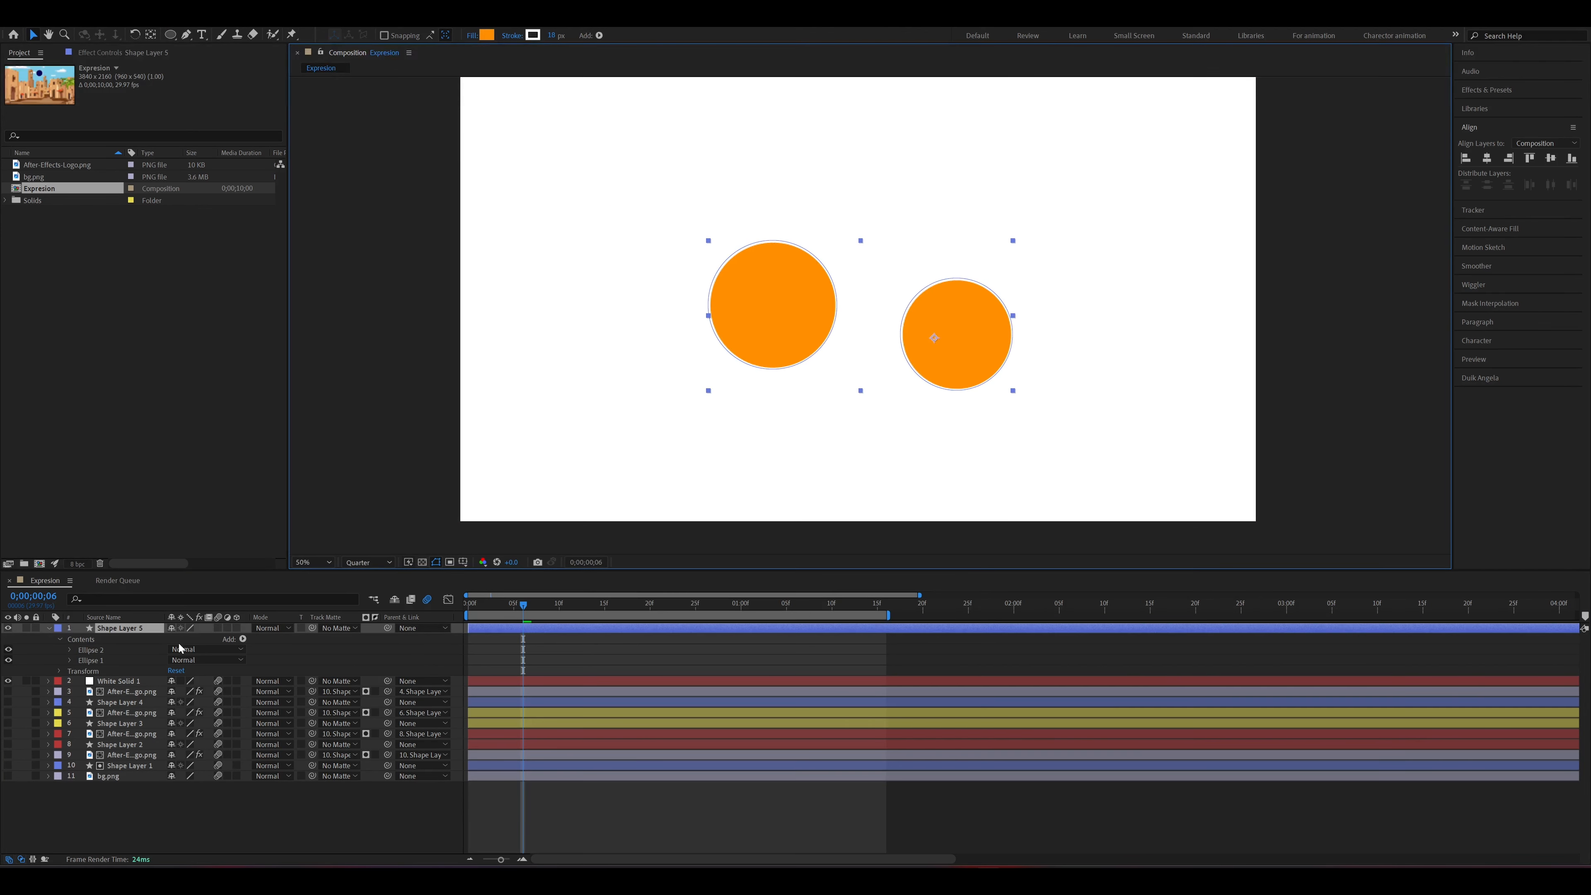
{"action": "left_click", "coordinate": [78, 650]}
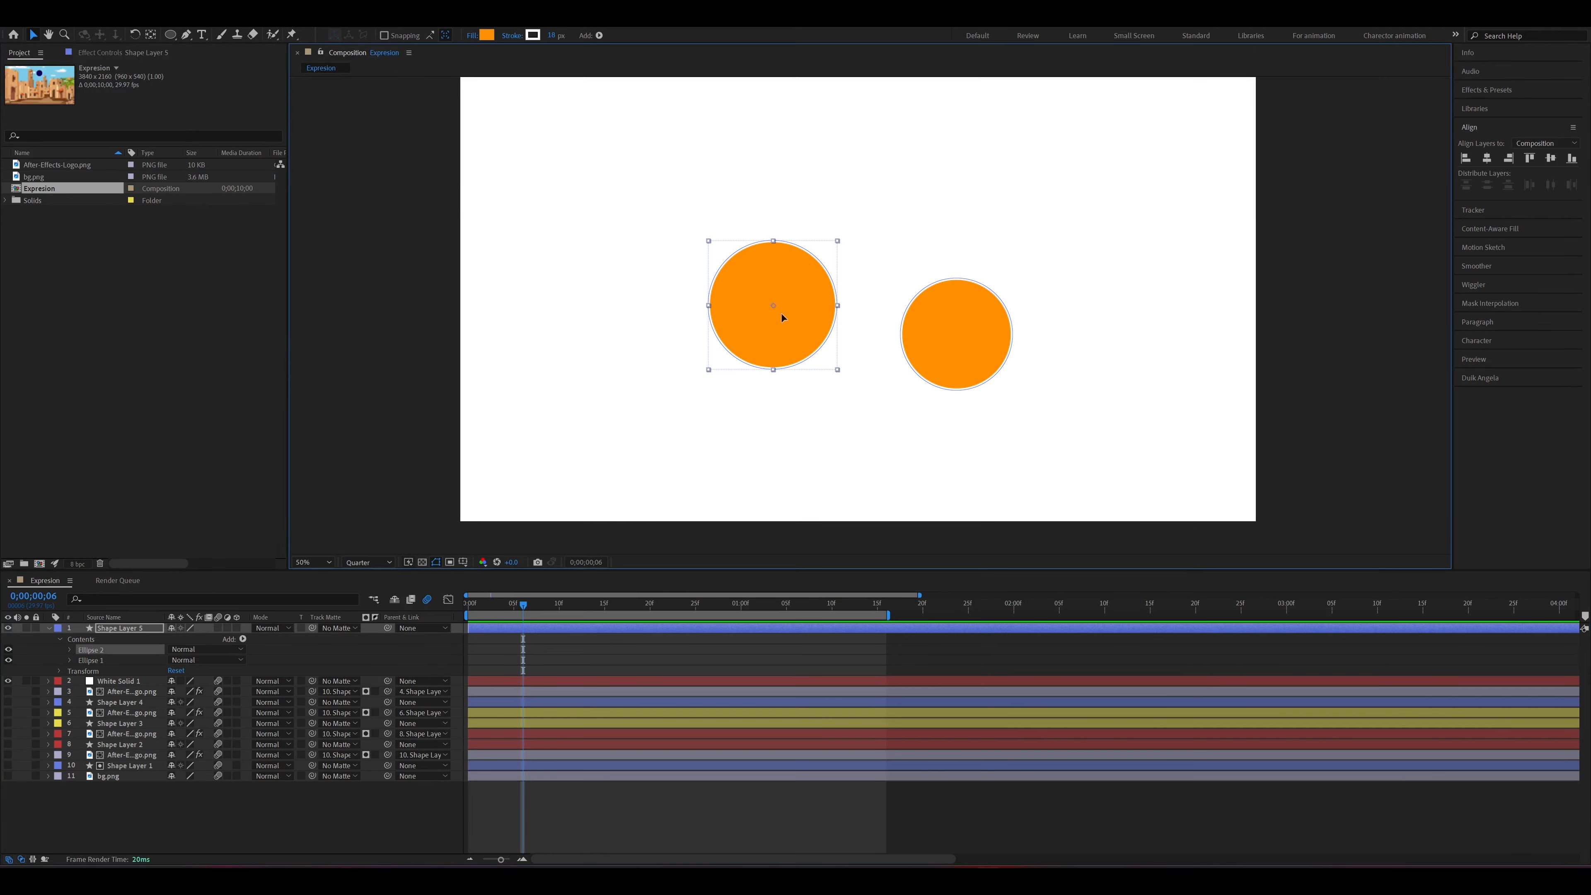